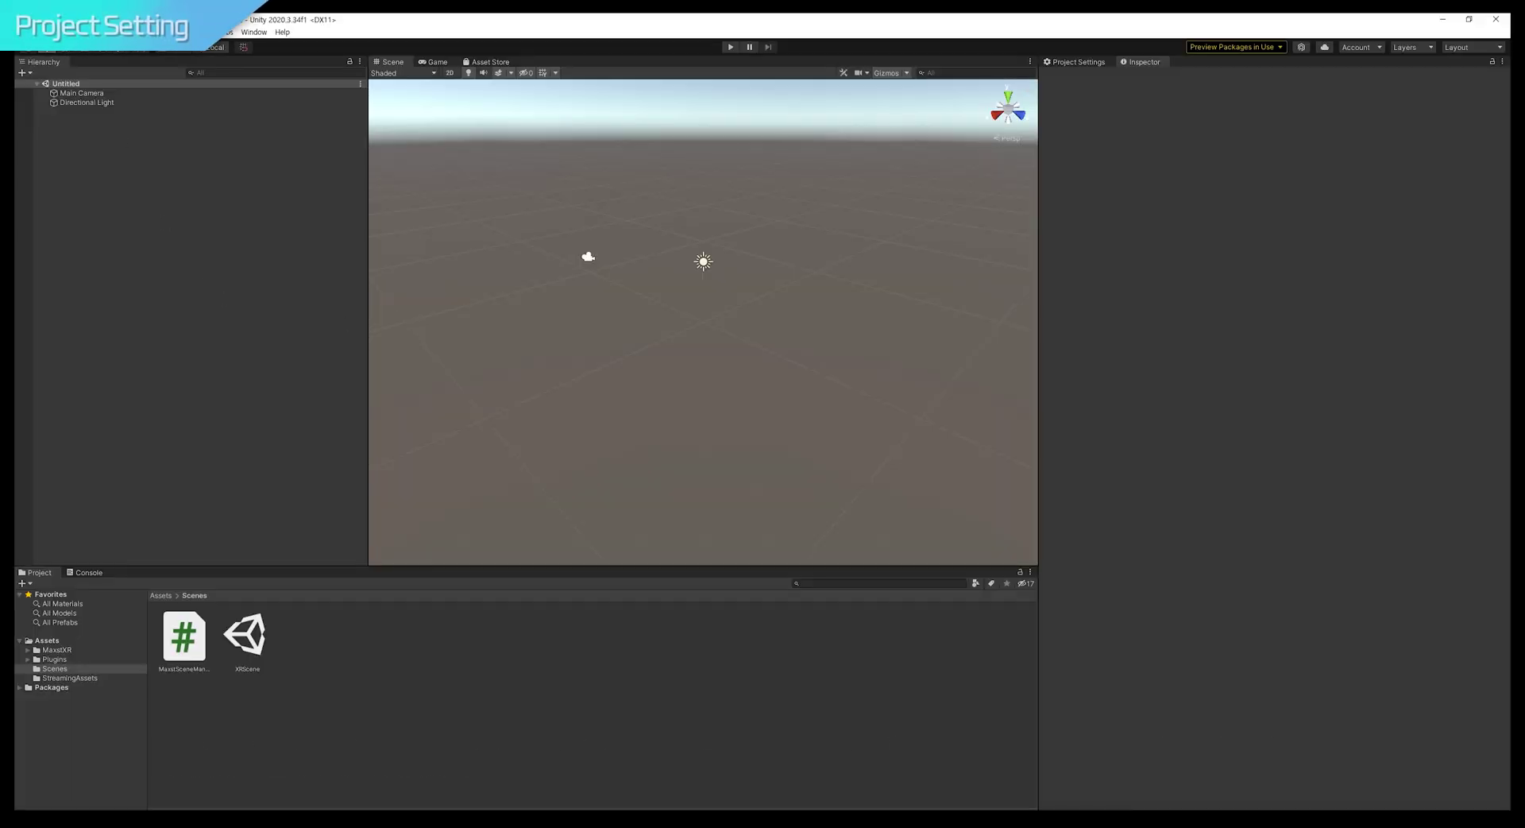
- Switch the build platform to Android and select OpenGLES3 in the Android player's graphics APIs
{"action": "left_click", "coordinate": [24, 32]}
{"action": "left_click", "coordinate": [63, 161]}
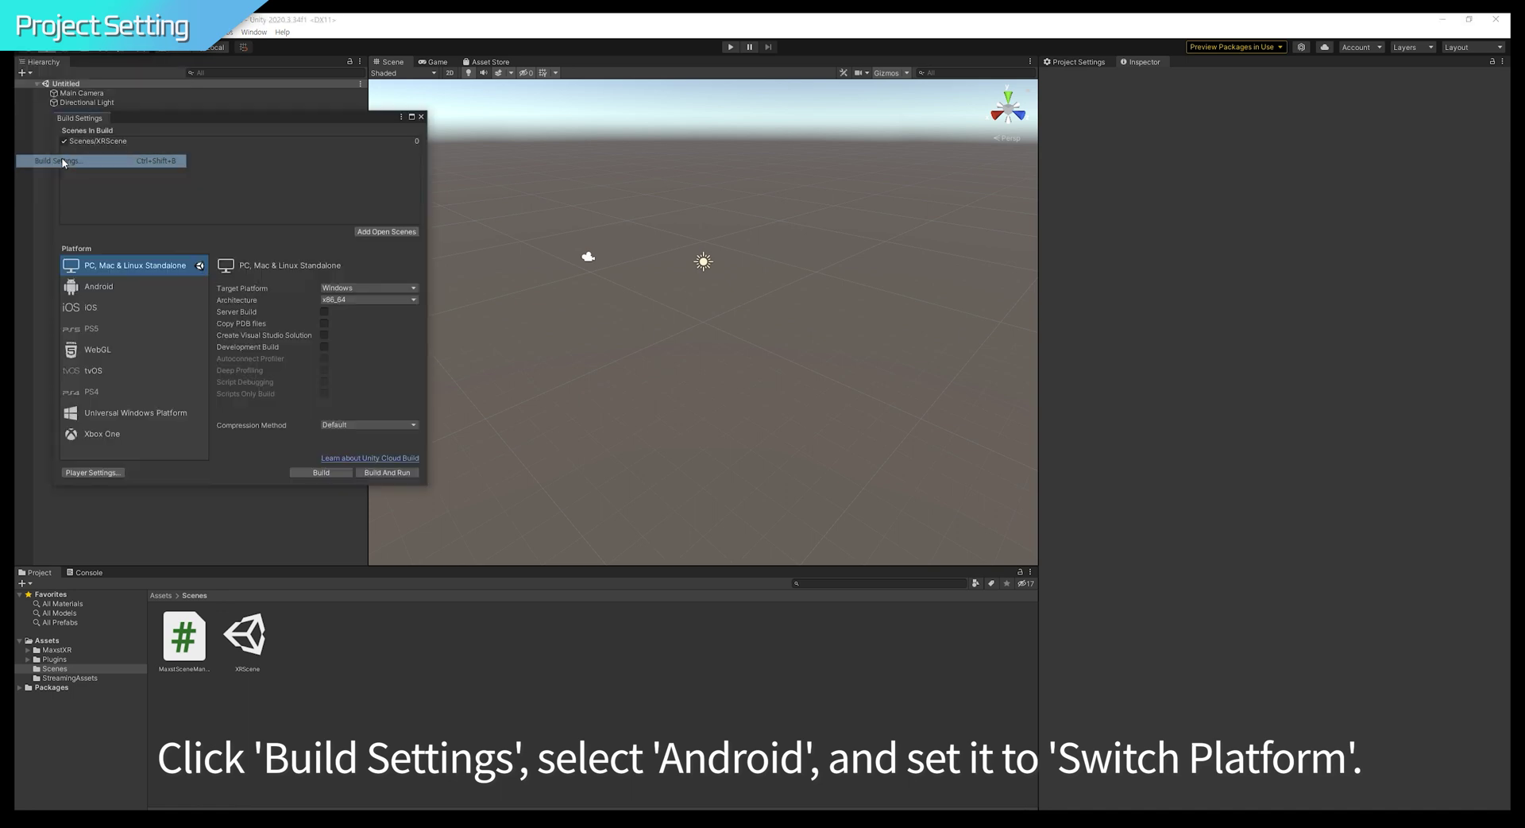
{"action": "left_click", "coordinate": [126, 288]}
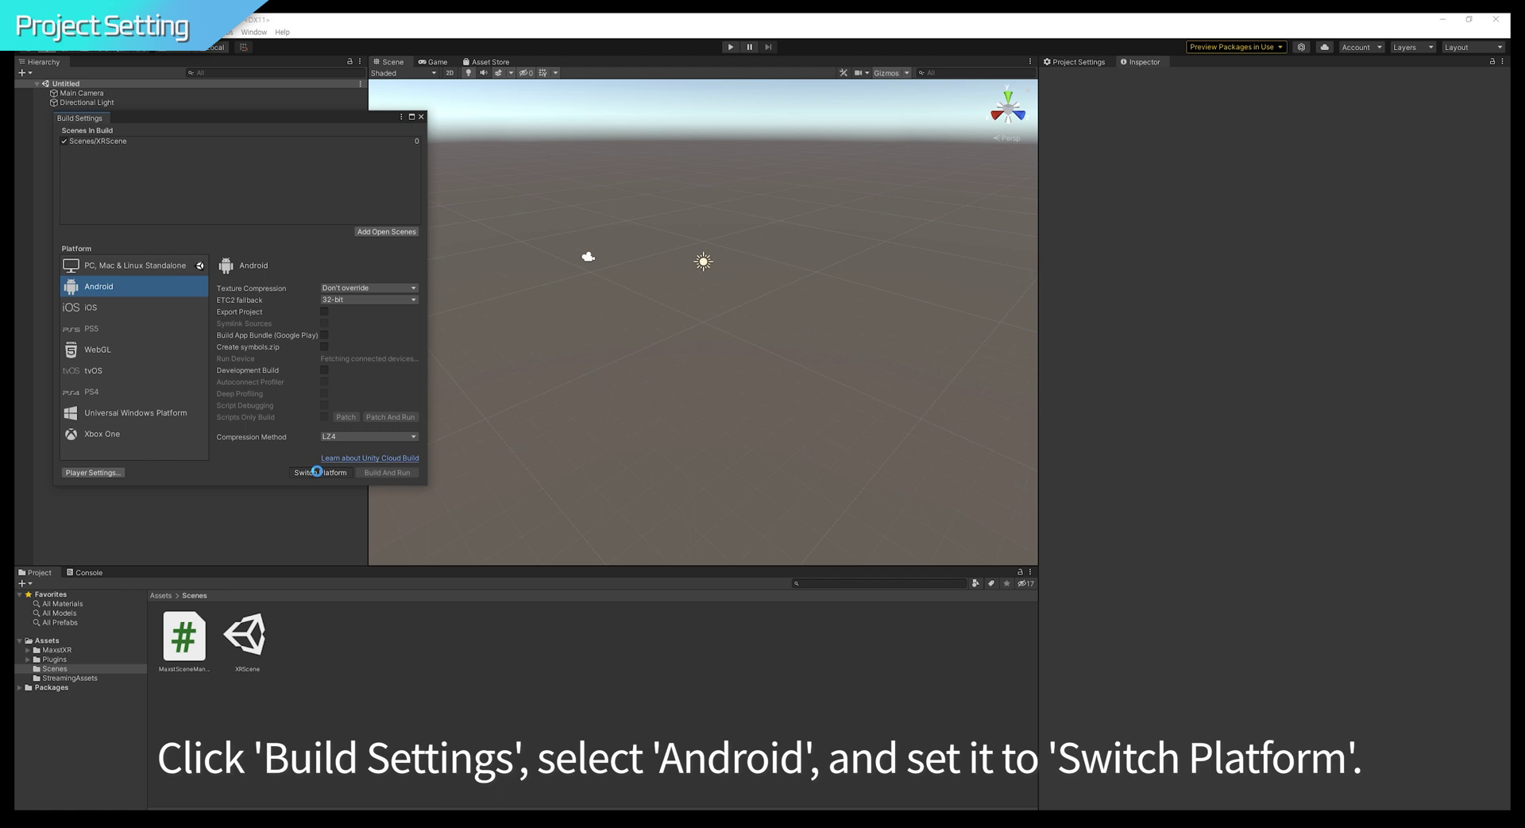
{"action": "left_click", "coordinate": [317, 472]}
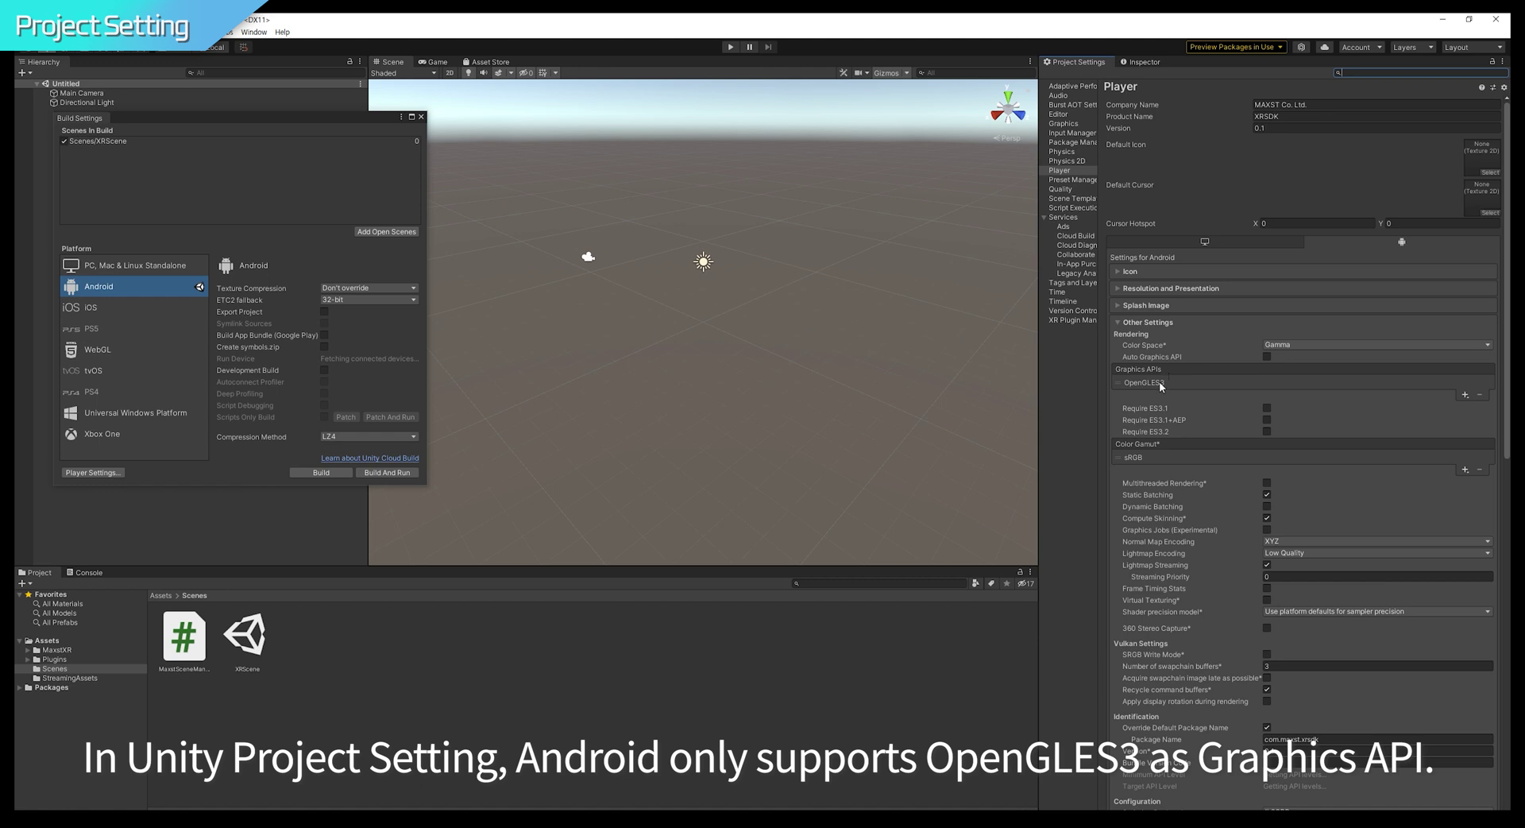
{"action": "left_click", "coordinate": [1159, 385]}
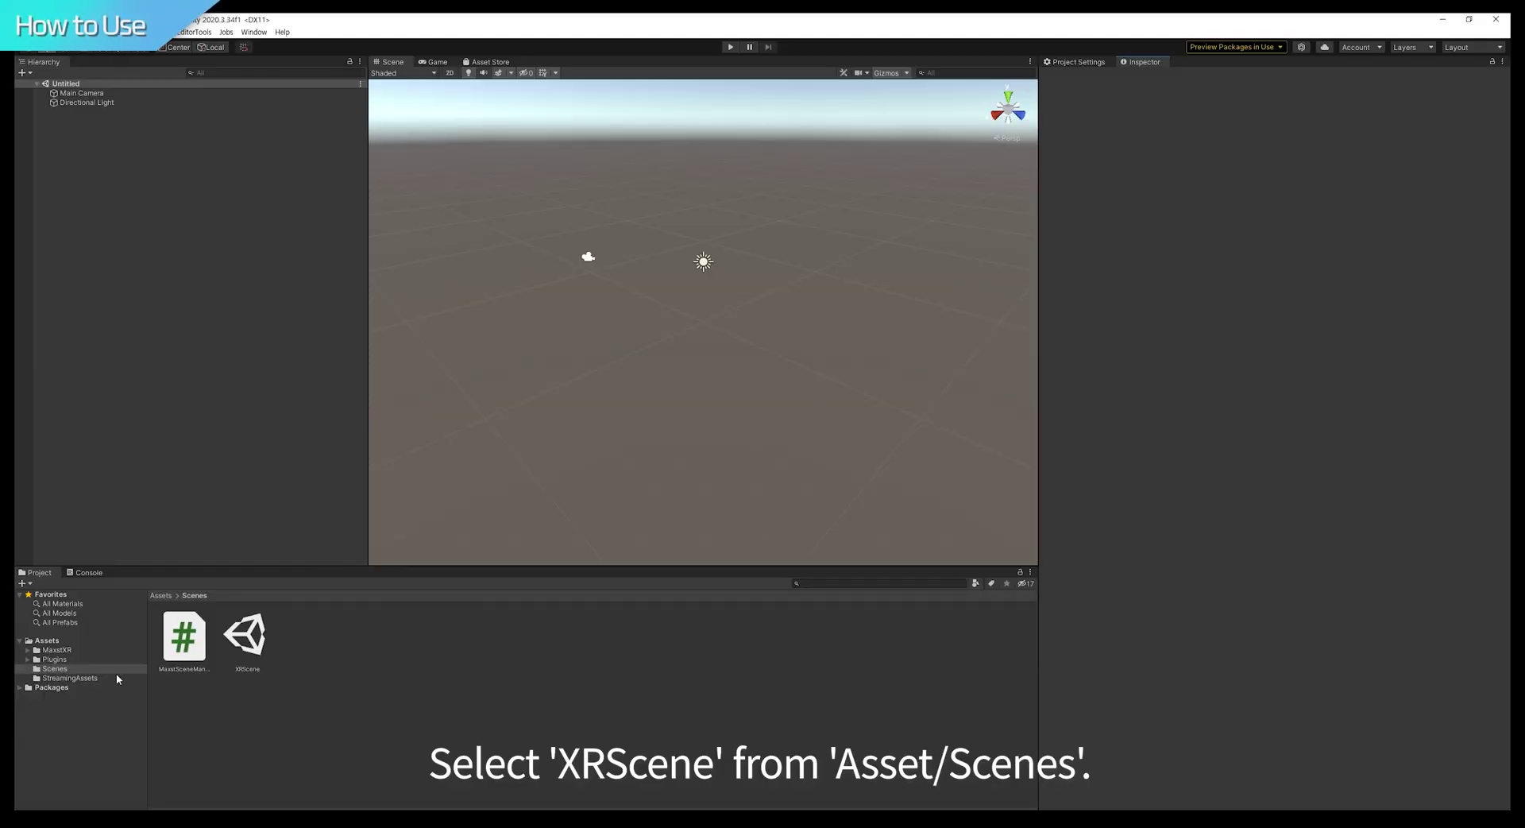
- Add XRScene from the Scenes folder to the hierarchy and remove the Untitled scene
{"action": "left_click", "coordinate": [251, 645]}
{"action": "left_click_drag", "start_coordinate": [202, 366], "coordinate": [170, 311]}
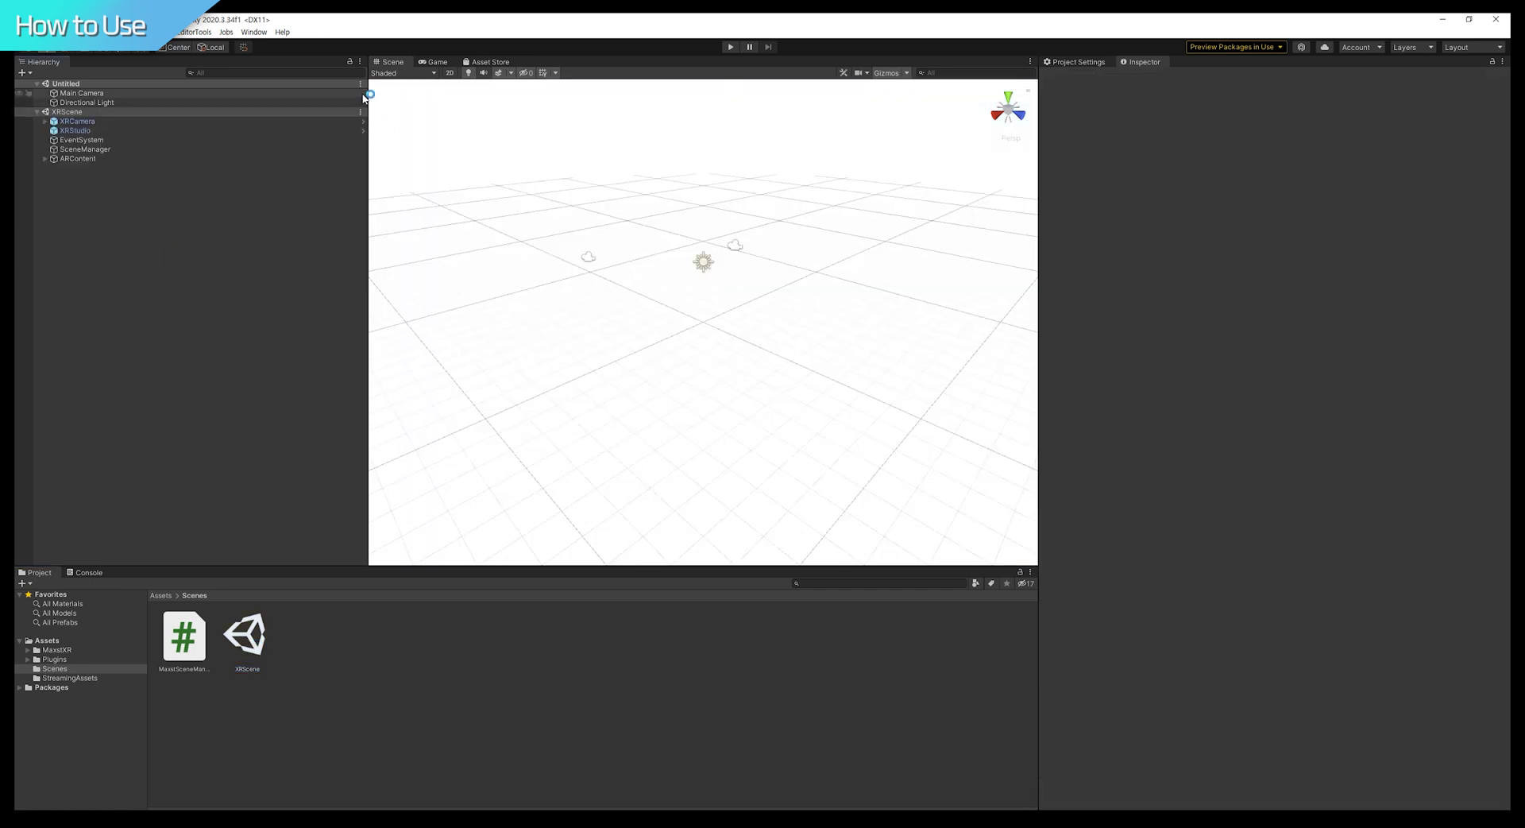
{"action": "left_click", "coordinate": [360, 83]}
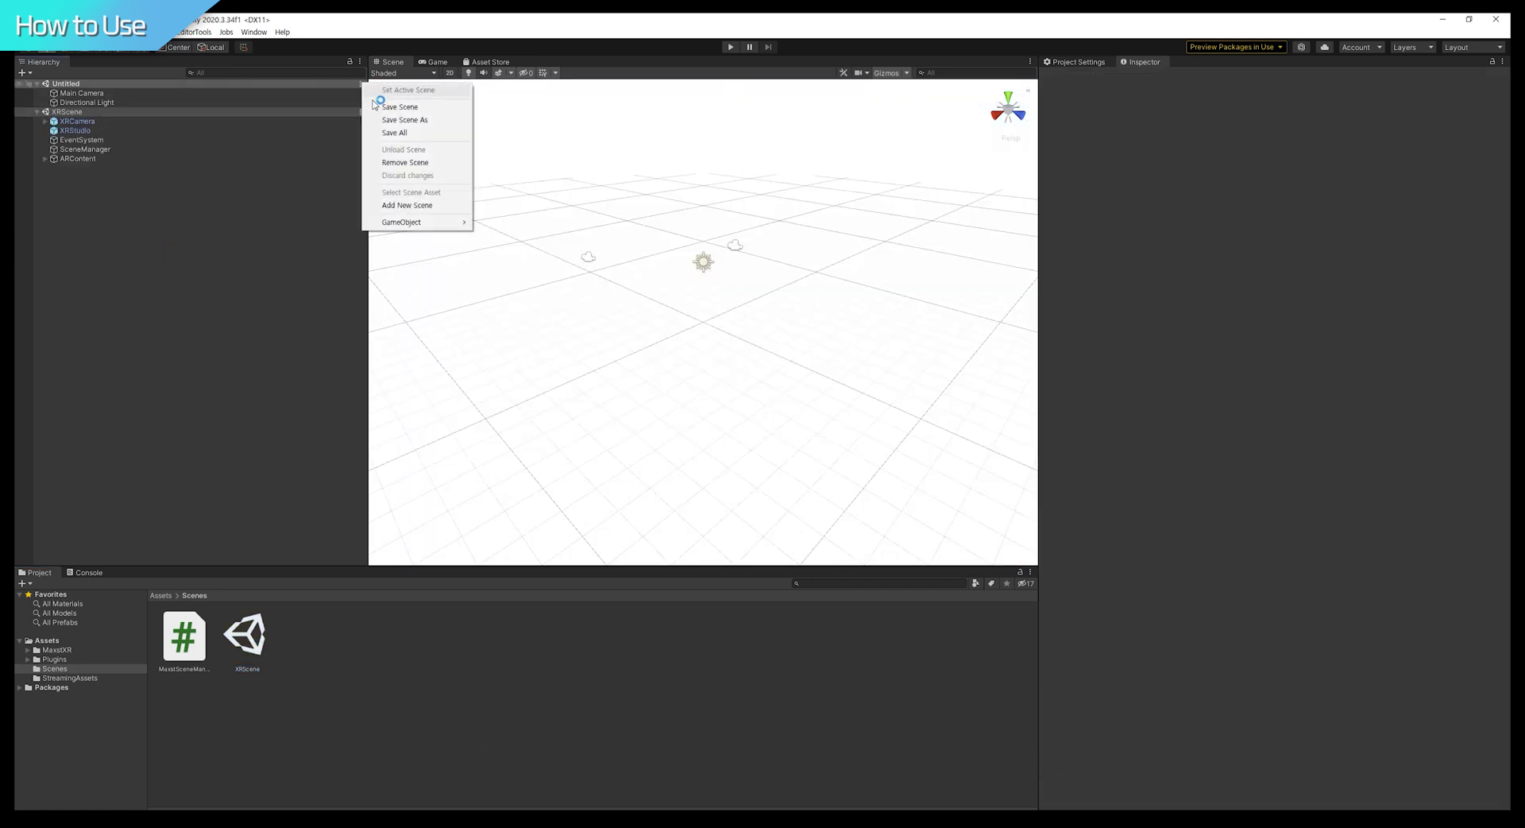
{"action": "left_click", "coordinate": [404, 164]}
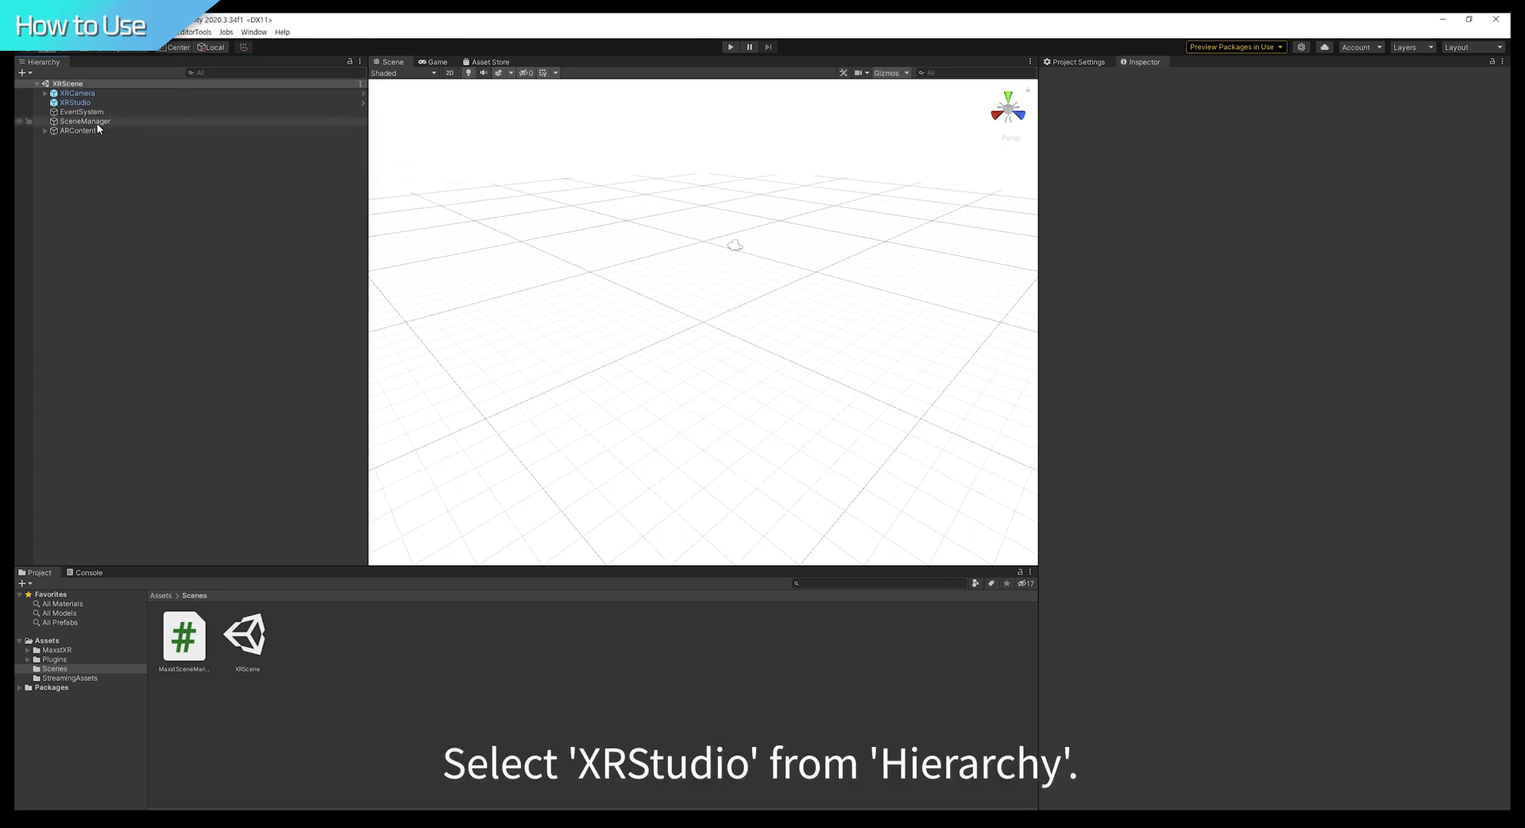
- Load the insadong_outdoor XR map on XRStudio with the simulation data 2021_07_20_14_36_53_065
{"action": "left_click", "coordinate": [75, 102]}
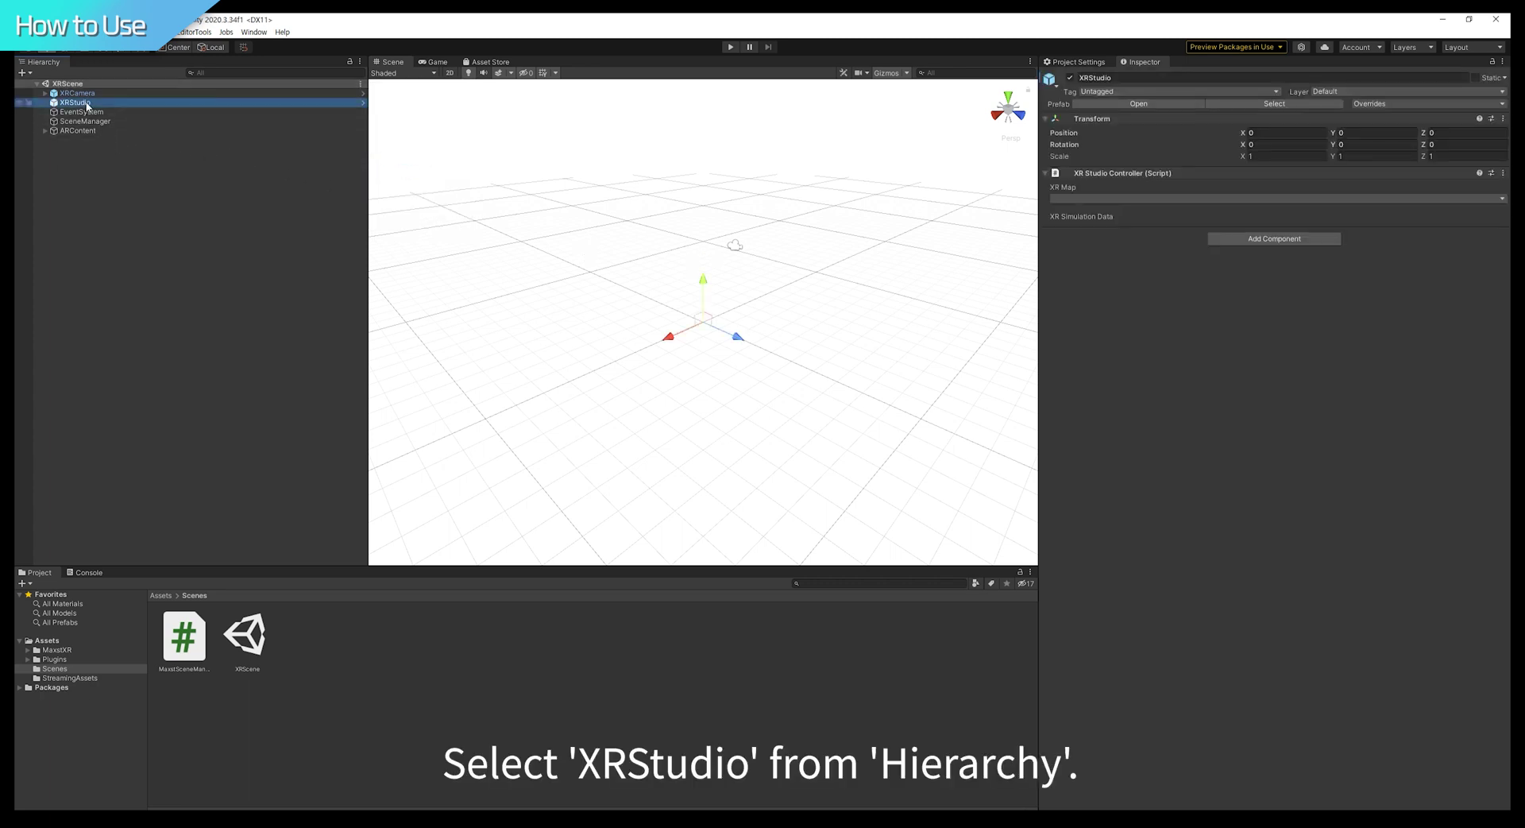
{"action": "left_click", "coordinate": [1077, 197]}
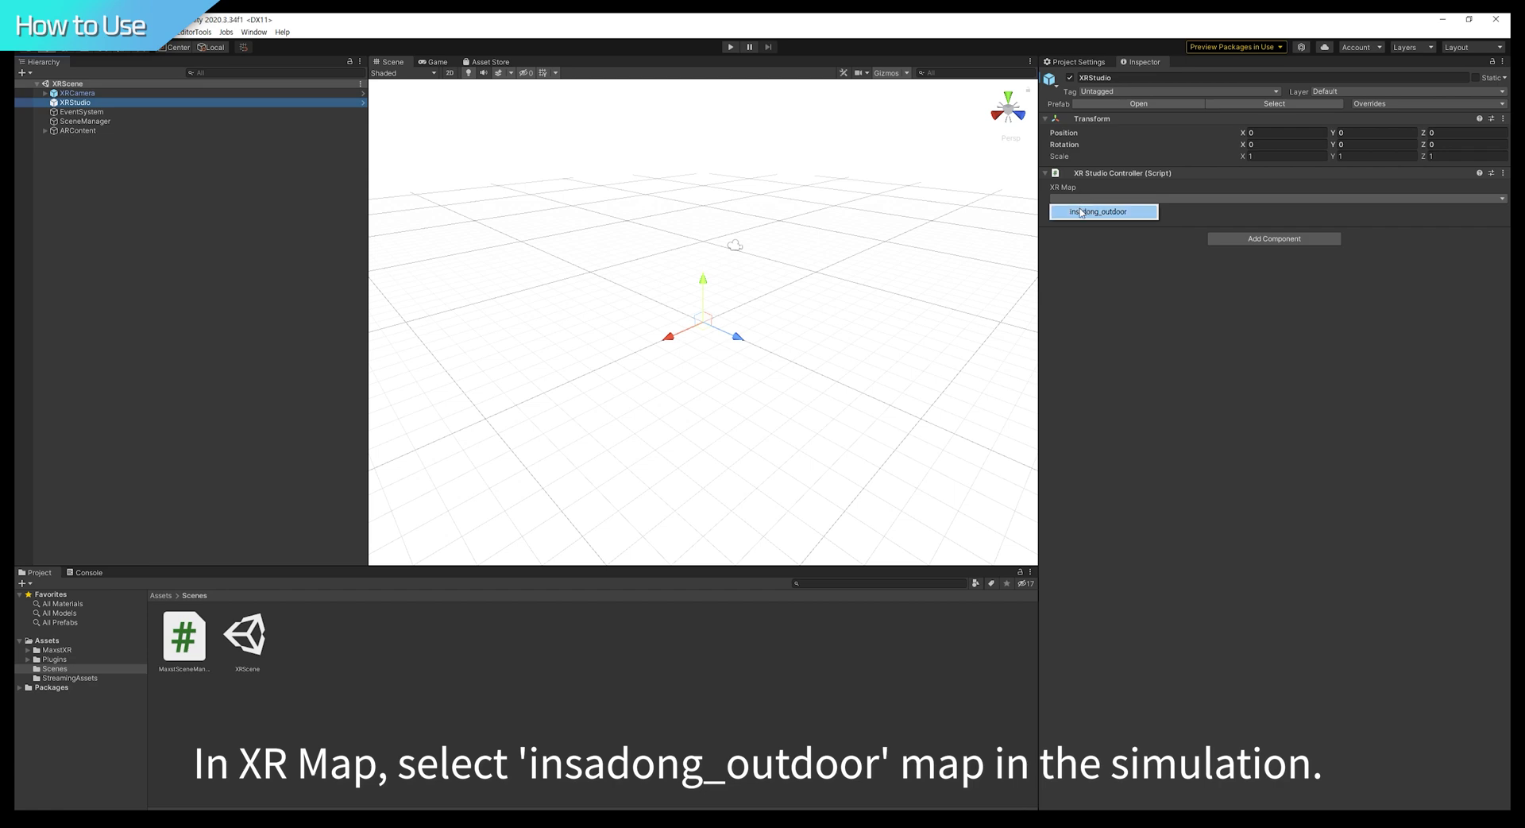
{"action": "left_click", "coordinate": [1081, 212]}
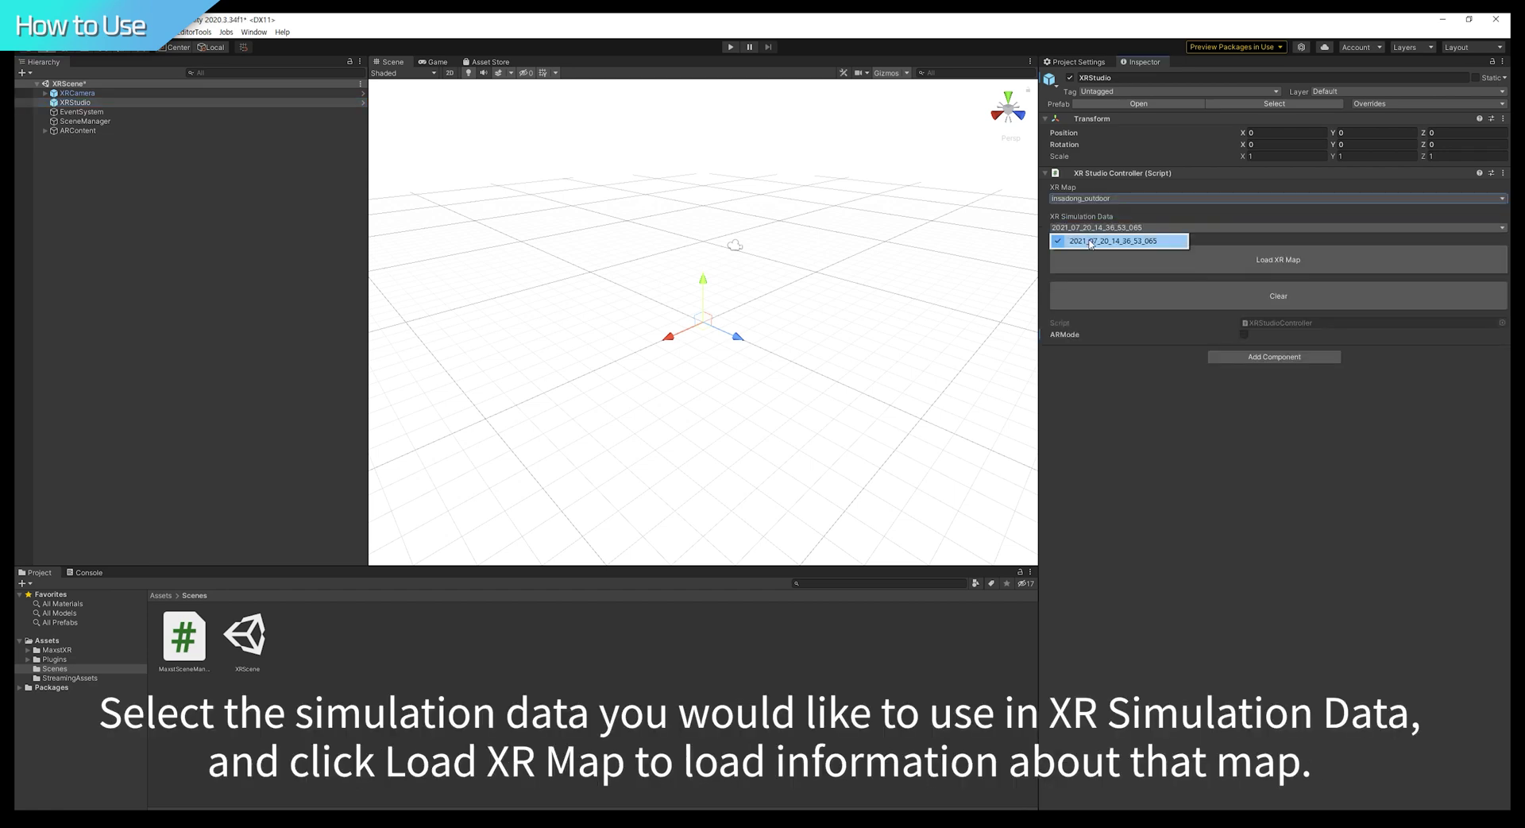
{"action": "left_click", "coordinate": [1096, 241]}
{"action": "left_click", "coordinate": [1257, 267]}
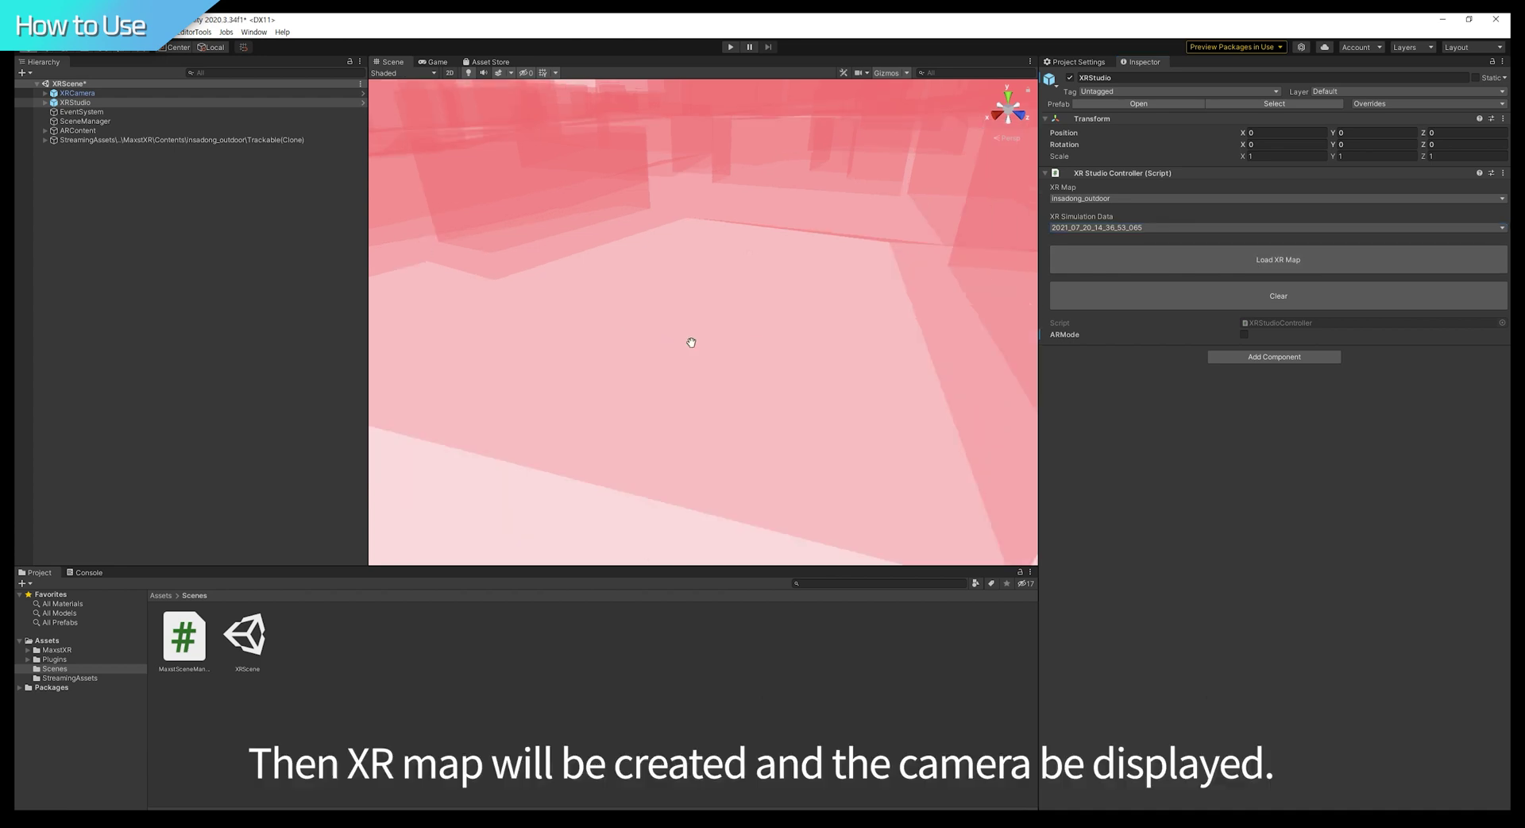
{"action": "scroll", "coordinate": [691, 342], "scroll_direction": "down", "scroll_amount": 5}
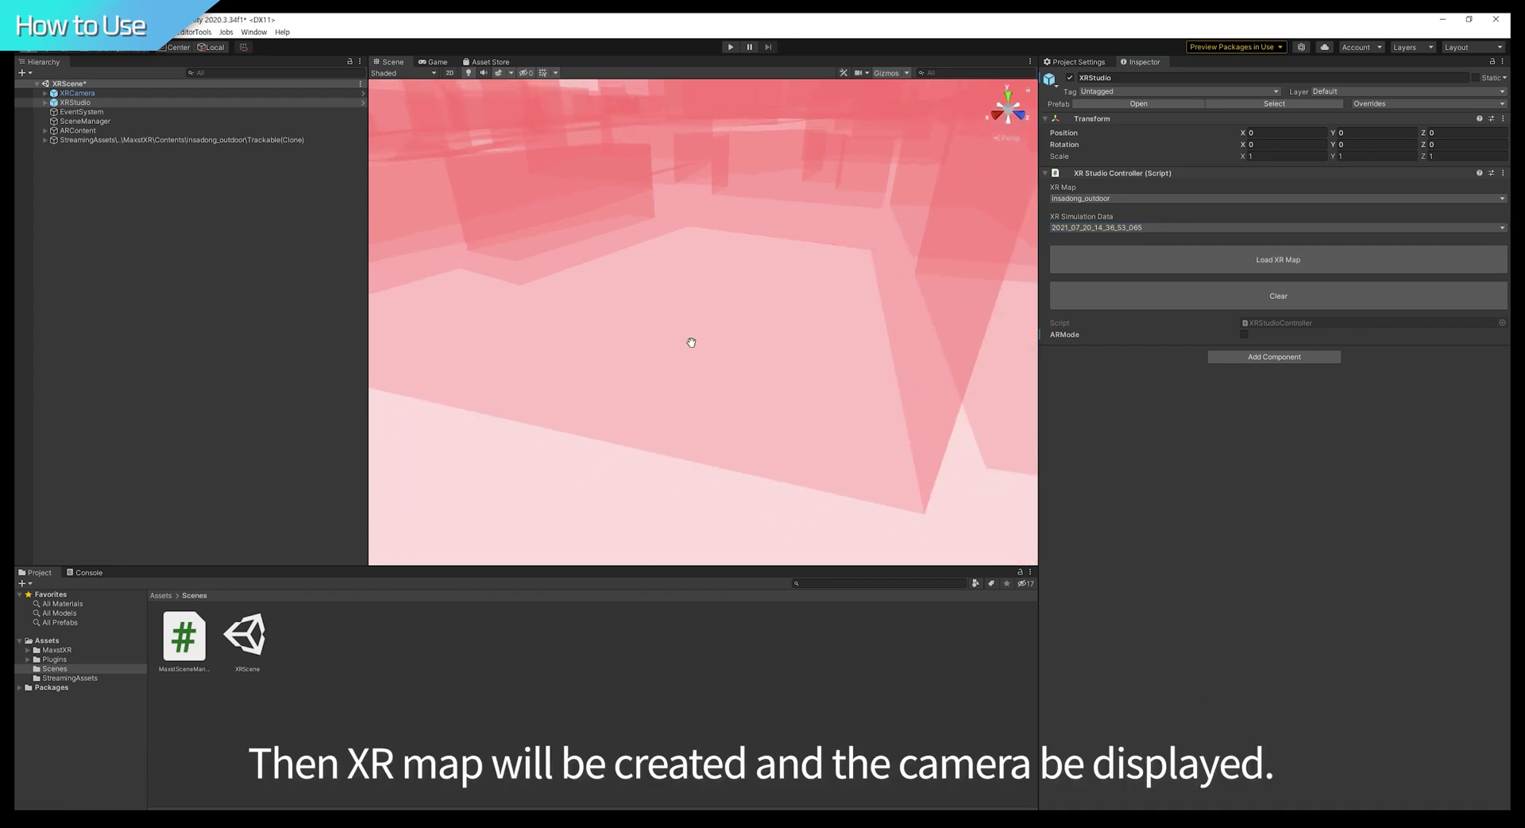
{"action": "scroll", "coordinate": [691, 342], "scroll_direction": "down", "scroll_amount": 12}
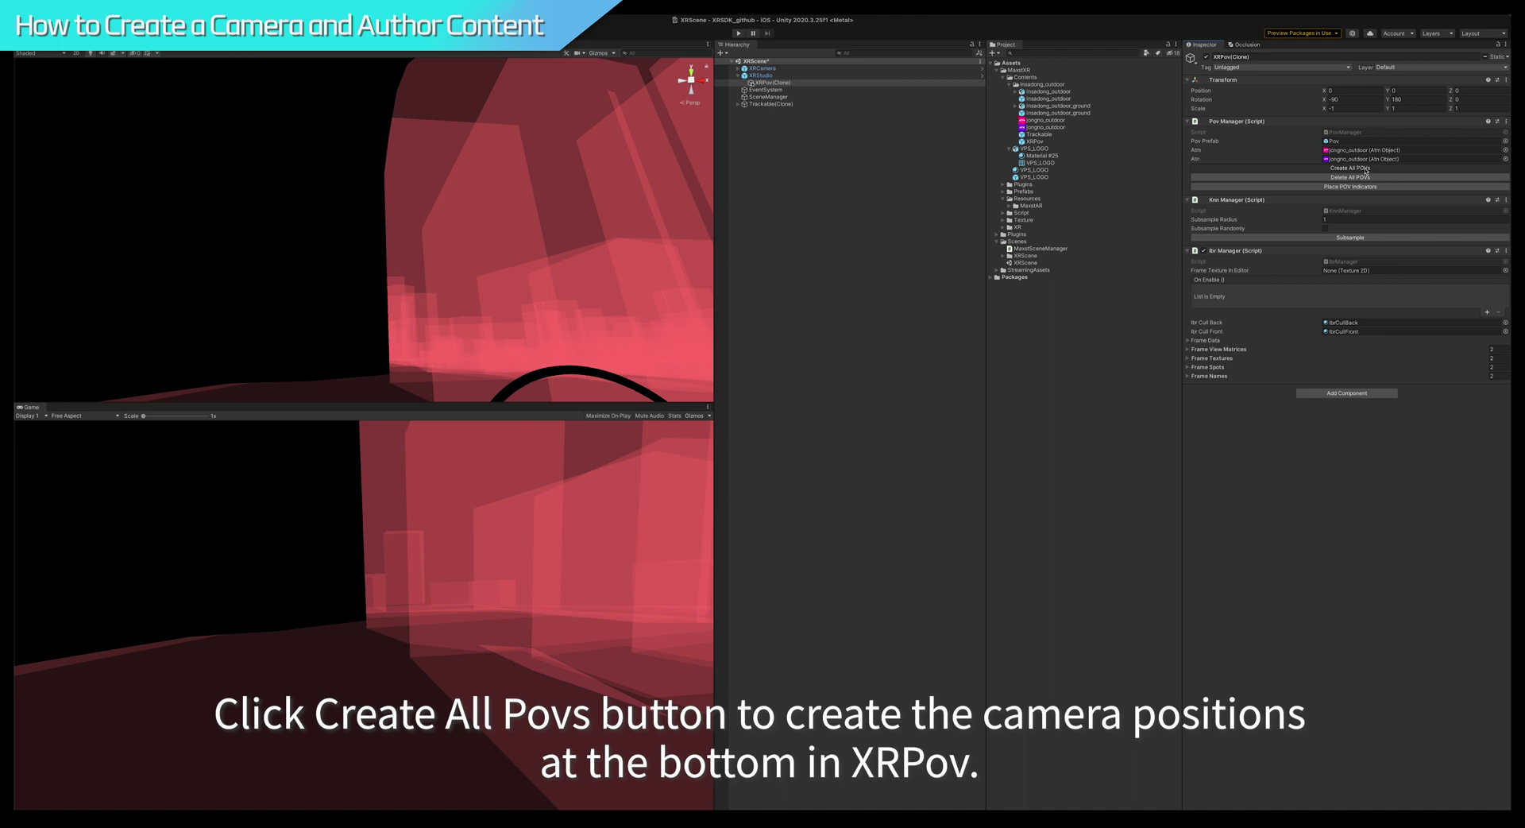
- Create all camera positions from XRPov(Clone) and select one of the green position markers on the street
{"action": "left_click", "coordinate": [1367, 169]}
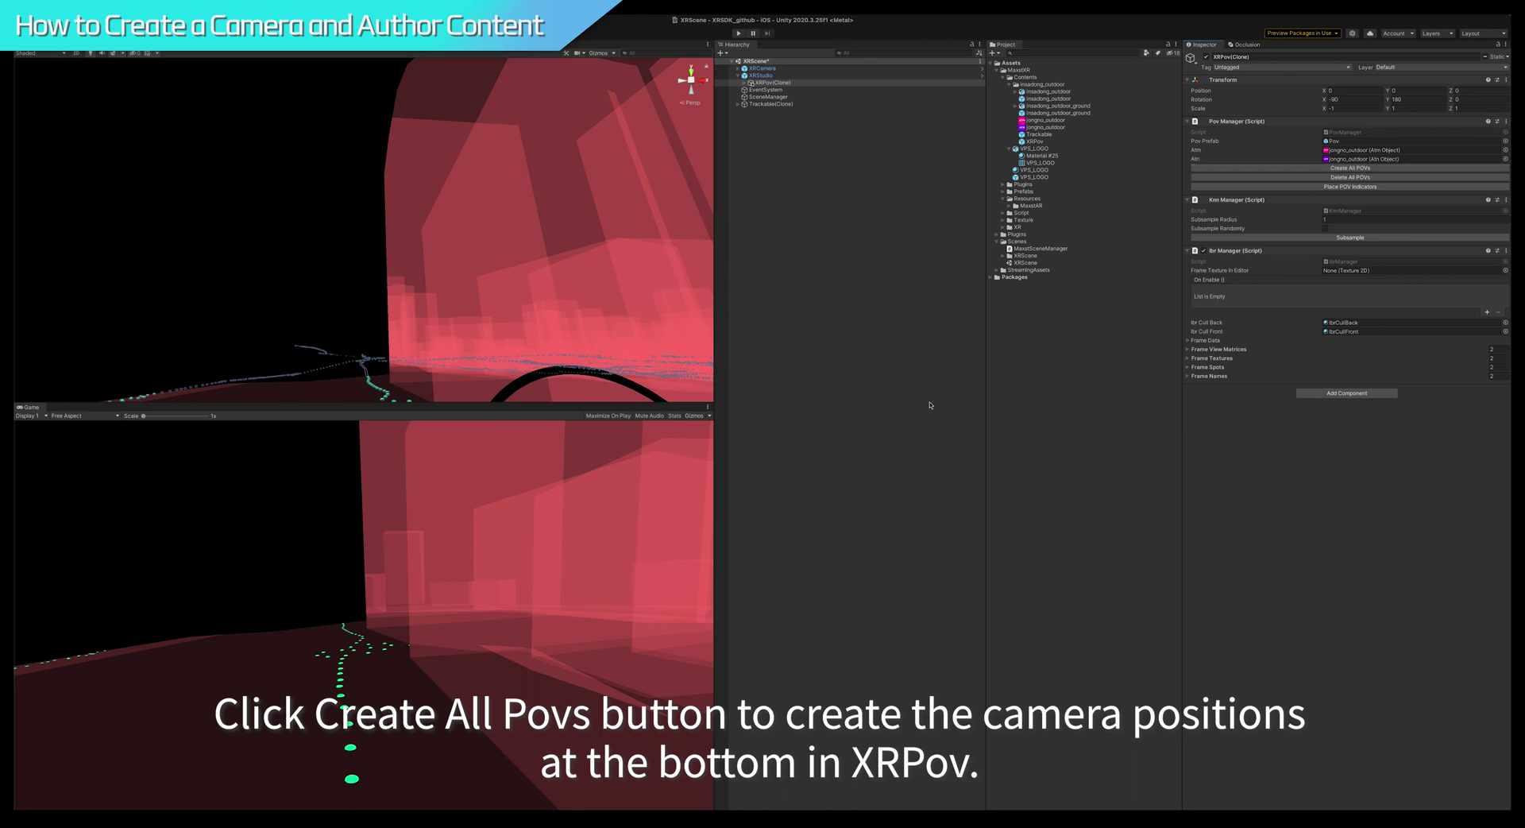
{"action": "mouse_move", "coordinate": [462, 359]}
{"action": "right_mouse_down"}
{"action": "mouse_move", "coordinate": [493, 278]}
{"action": "mouse_move", "coordinate": [548, 350]}
{"action": "mouse_move", "coordinate": [417, 346]}
{"action": "right_mouse_up"}
{"action": "left_click", "coordinate": [411, 344]}
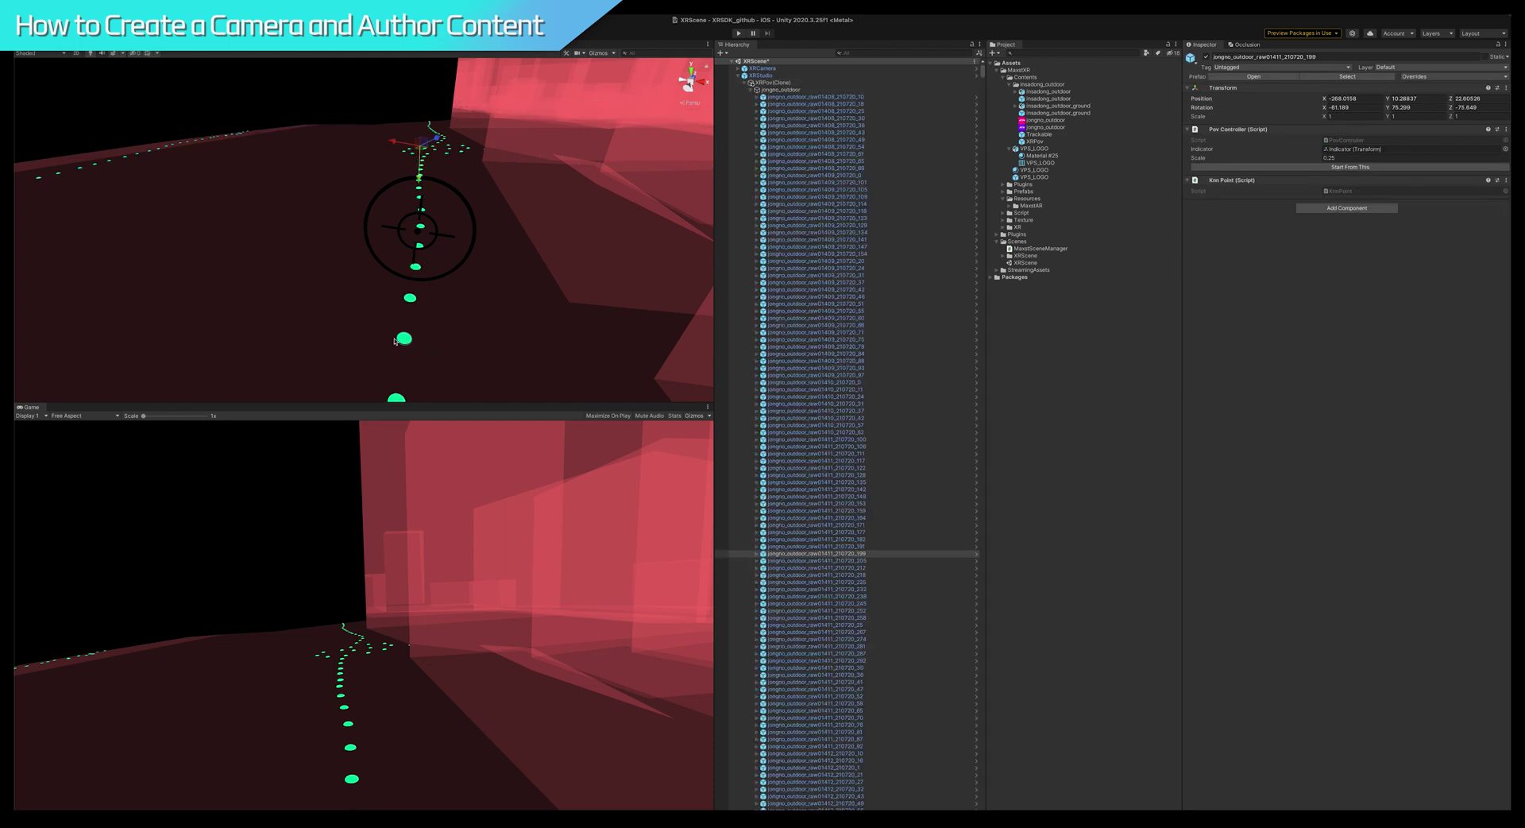
{"action": "mouse_move", "coordinate": [427, 311]}
{"action": "right_mouse_down"}
{"action": "mouse_move", "coordinate": [439, 347]}
{"action": "mouse_move", "coordinate": [451, 328]}
{"action": "mouse_move", "coordinate": [417, 329]}
{"action": "right_mouse_up"}
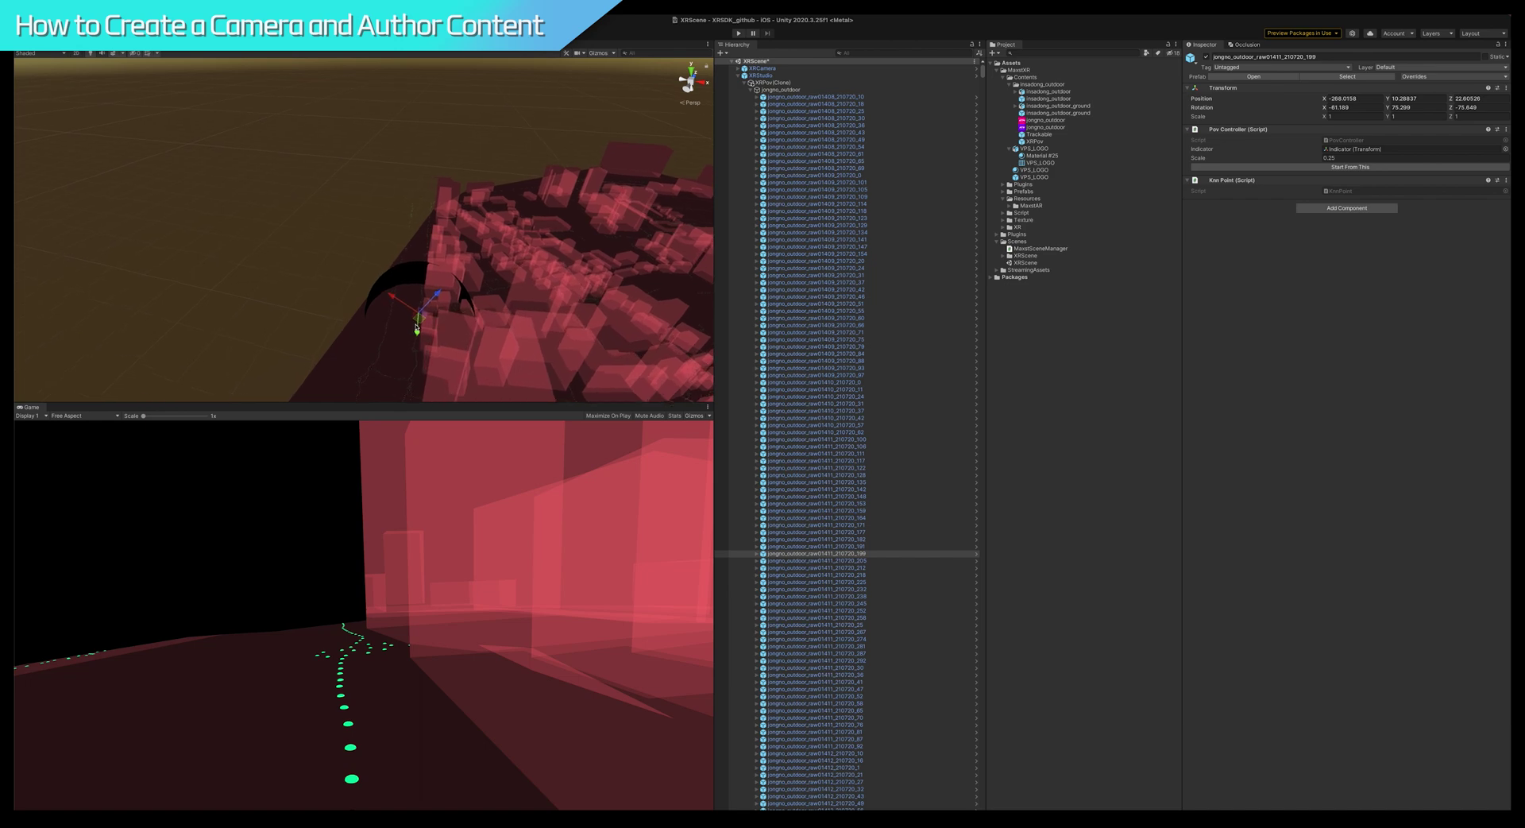
- Focus on the chosen green camera position and start the scene's viewpoint from it
{"action": "double_click", "coordinate": [818, 555]}
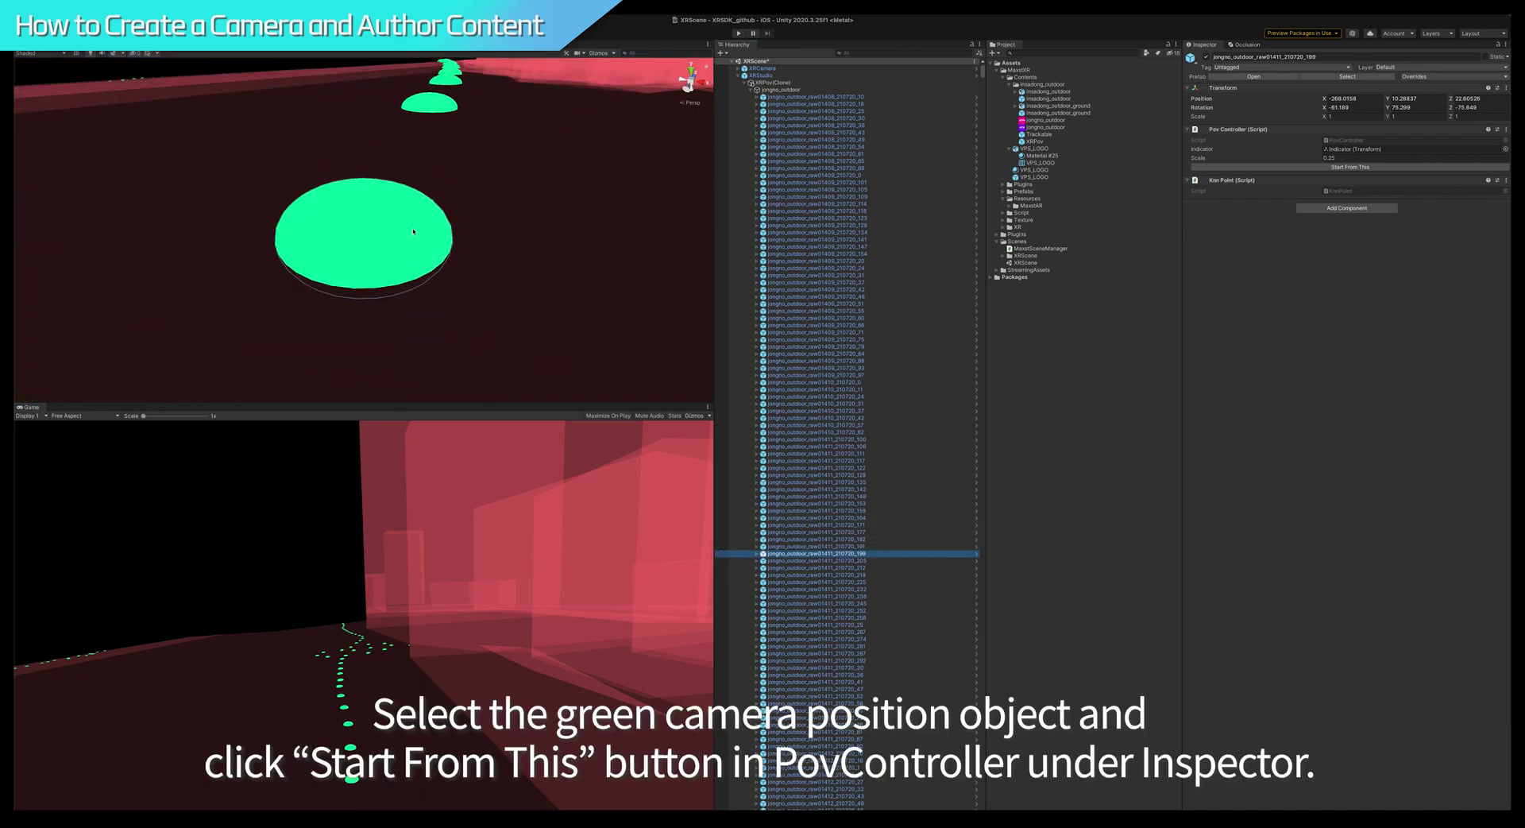
{"action": "left_click", "coordinate": [413, 231]}
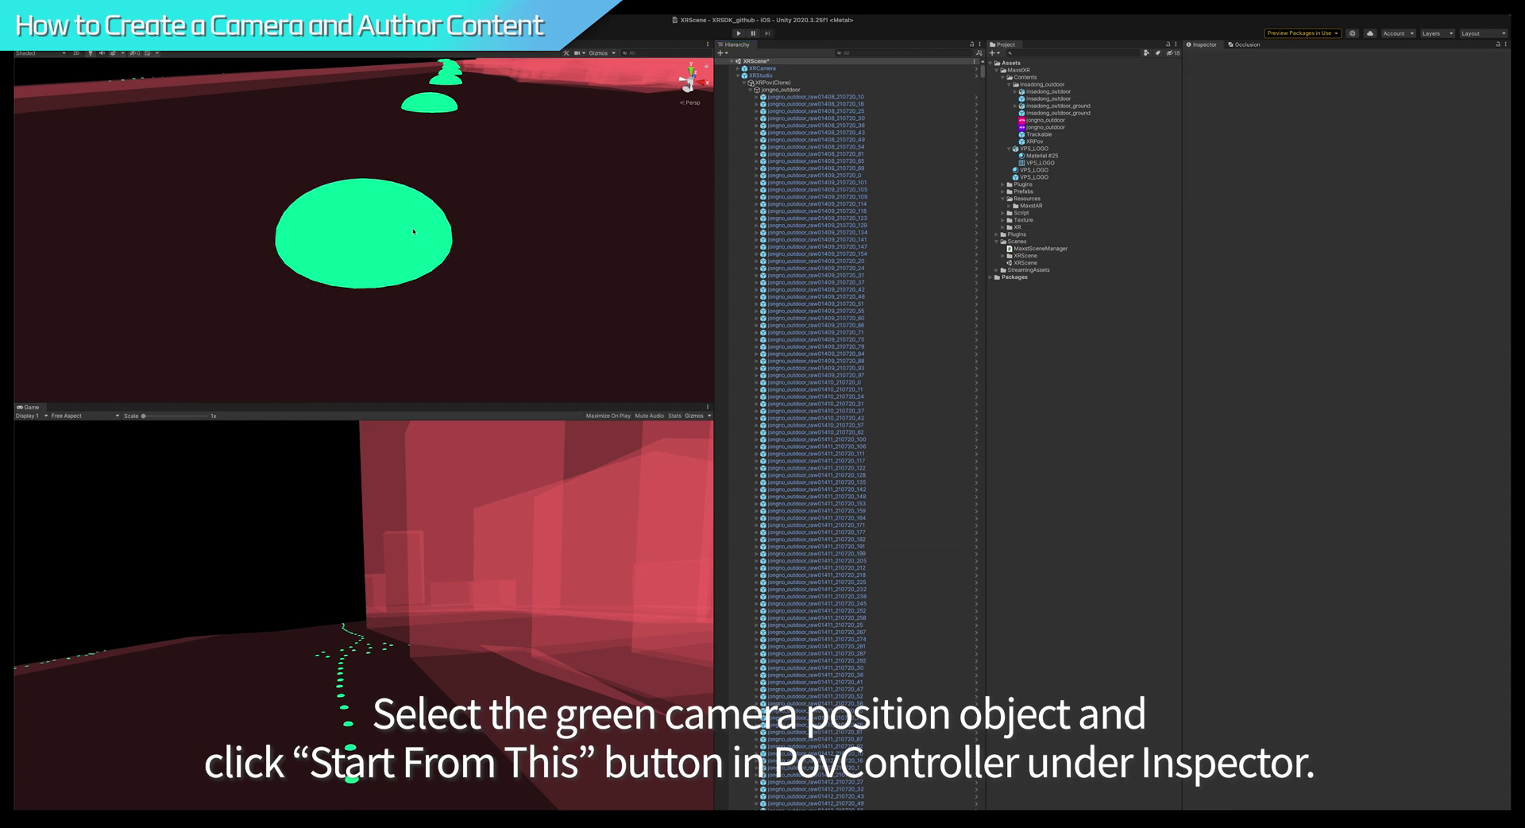
{"action": "left_click", "coordinate": [381, 220]}
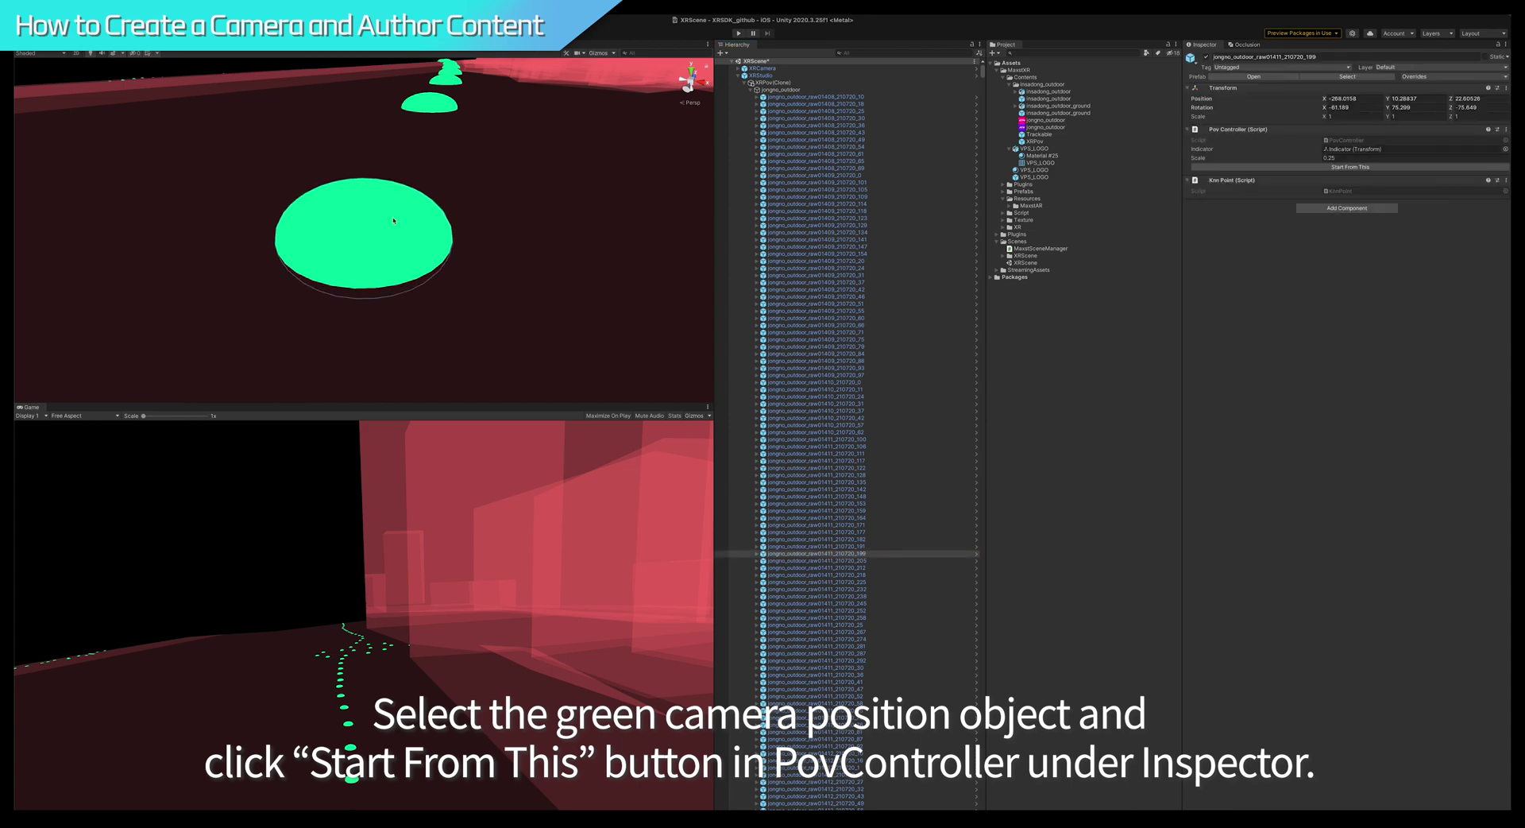
{"action": "left_click", "coordinate": [1336, 167]}
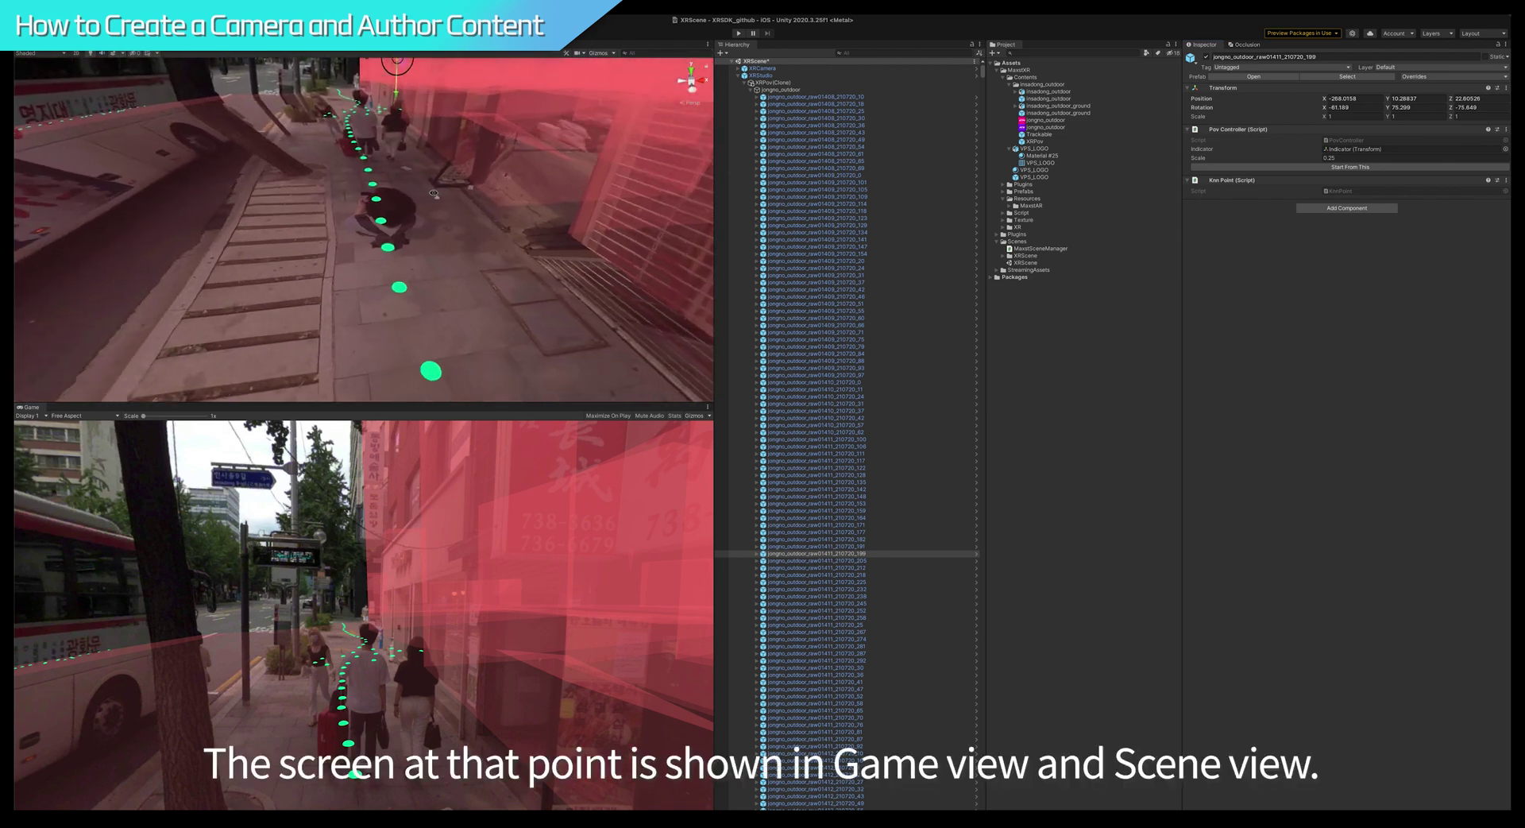
- Add the VPS_LOGO model to the hierarchy, move it under Trackable(Clone) and frame it
{"action": "scroll", "coordinate": [865, 79], "scroll_direction": "down", "scroll_amount": 20}
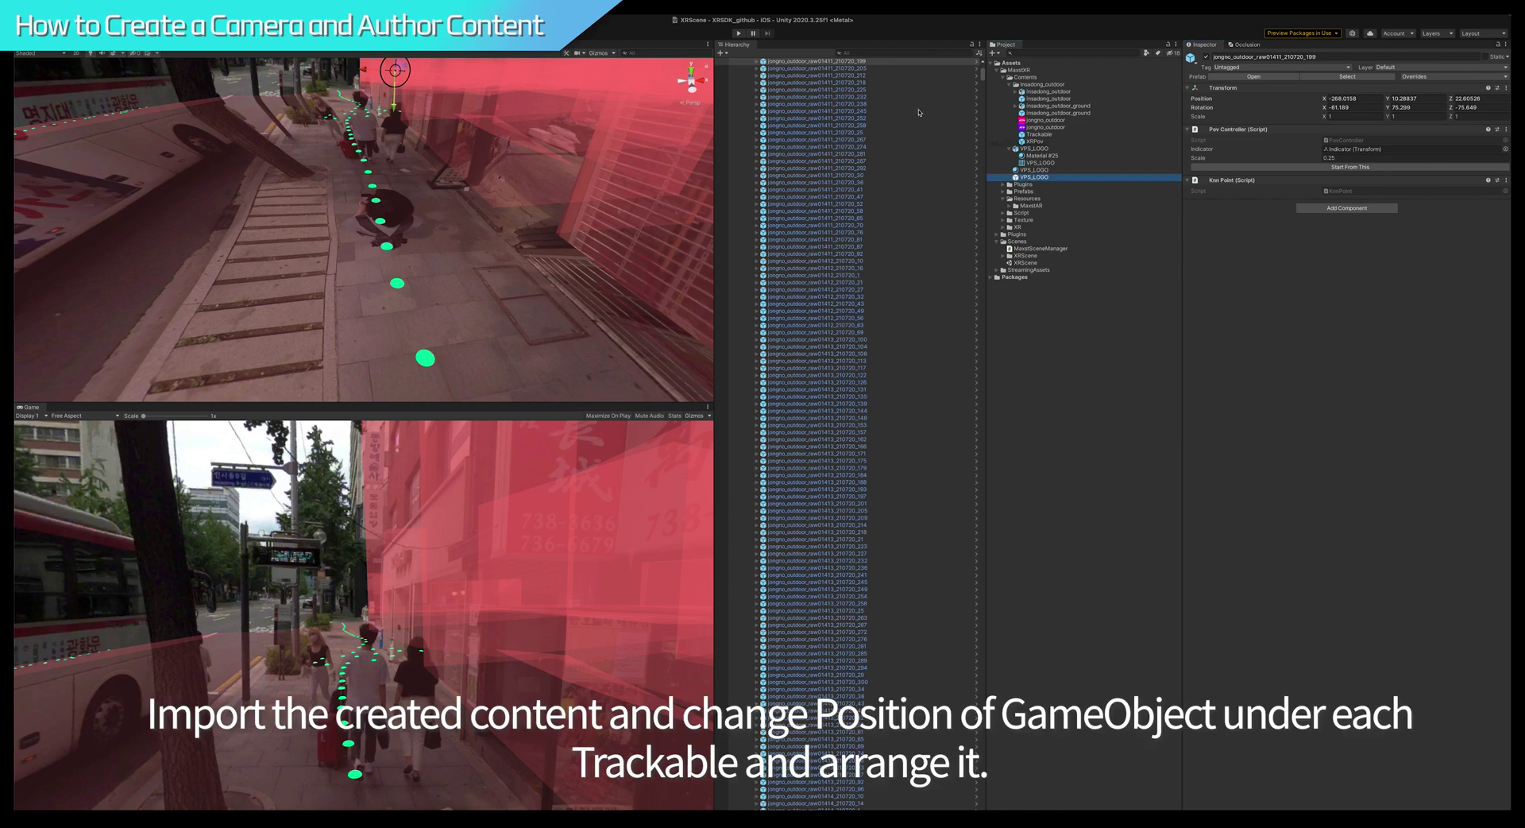
{"action": "left_click_drag", "start_coordinate": [918, 113], "coordinate": [846, 114]}
{"action": "scroll", "coordinate": [816, 243], "scroll_direction": "up", "scroll_amount": 5}
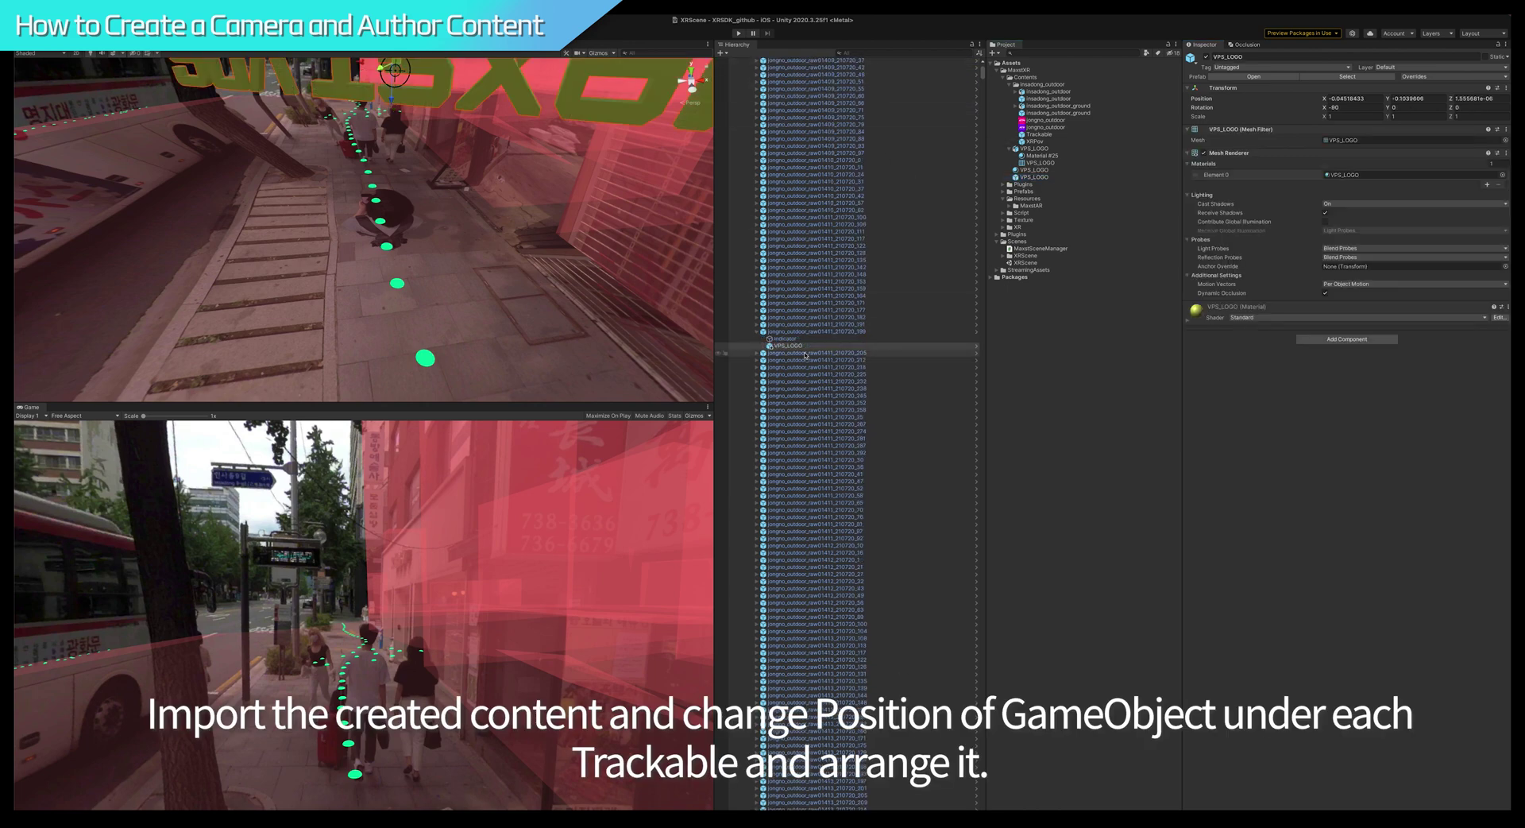
{"action": "scroll", "coordinate": [806, 355], "scroll_direction": "up", "scroll_amount": 5}
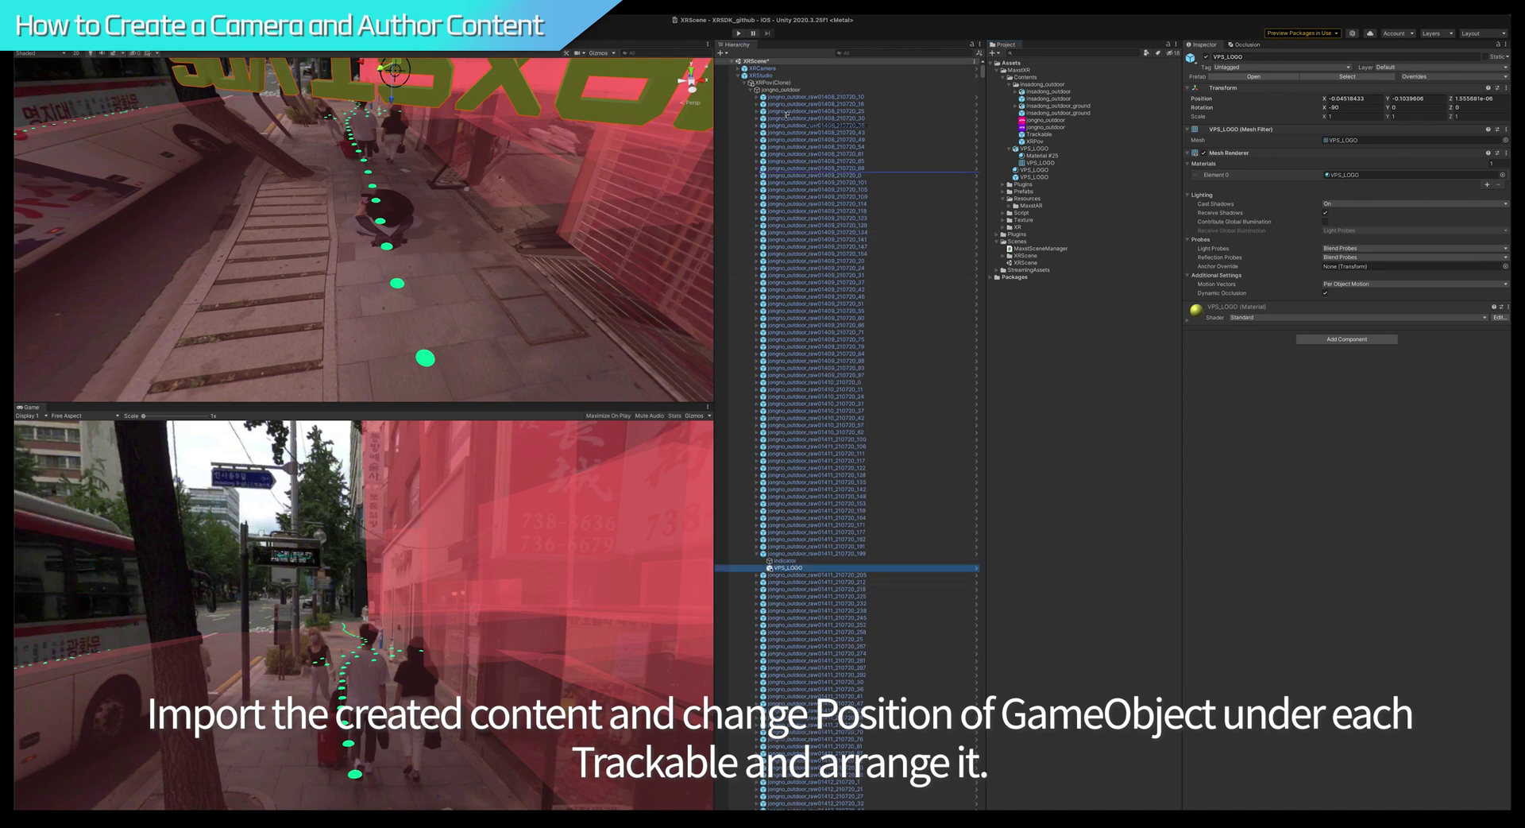
{"action": "left_click_drag", "start_coordinate": [747, 66], "coordinate": [764, 112]}
{"action": "left_click", "coordinate": [738, 82]}
{"action": "key", "text": "f"}
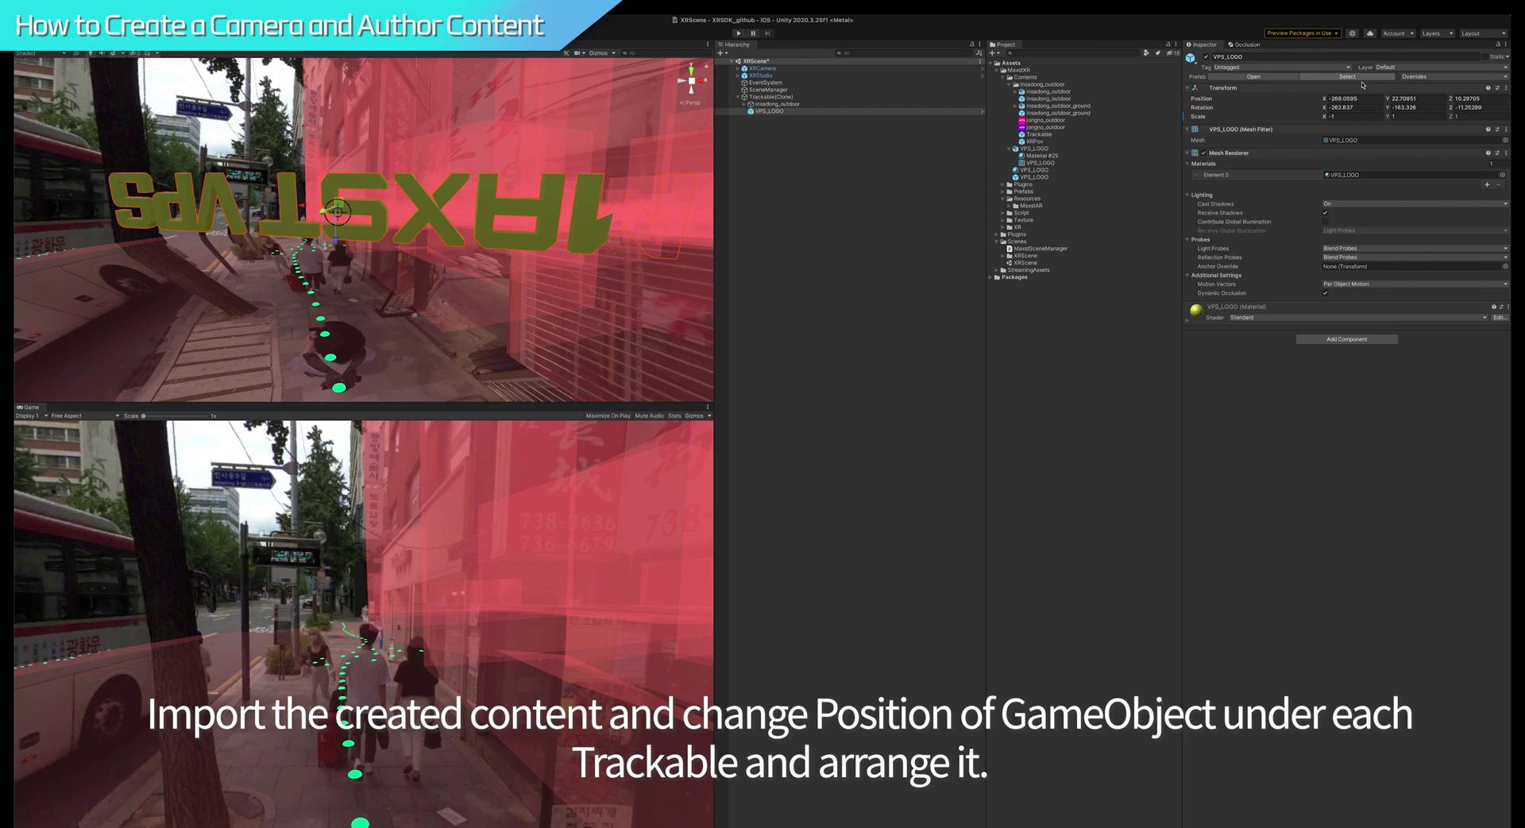
- Reset the VPS_LOGO's rotation to 0 on X, Y and Z
{"action": "left_click", "coordinate": [1350, 116]}
{"action": "type", "text": "0"}
{"action": "key", "text": "Tab"}
{"action": "type", "text": "0"}
{"action": "key", "text": "Tab"}
{"action": "type", "text": "0"}
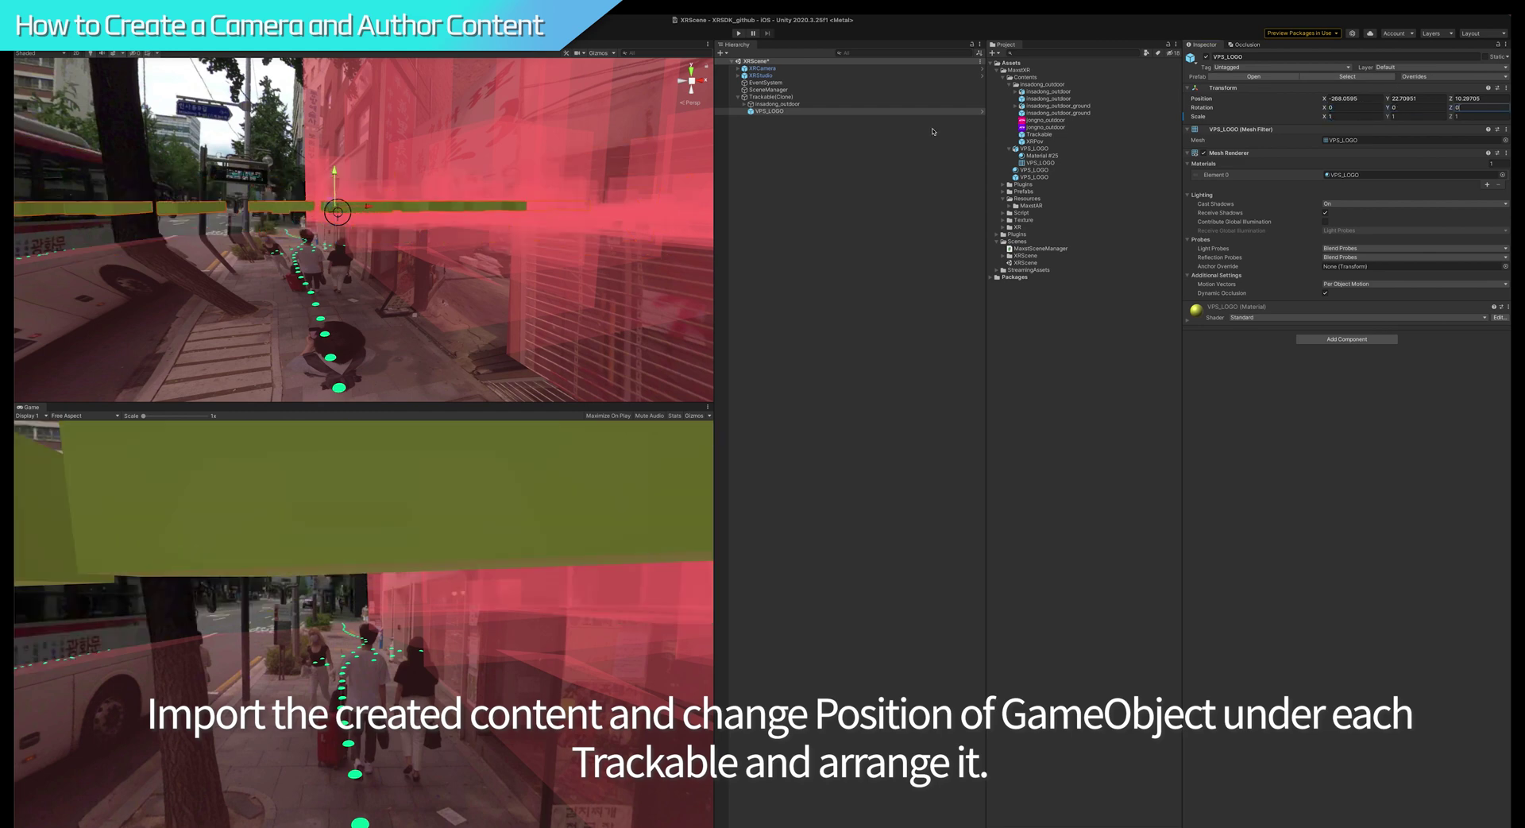
- Set the VPS_LOGO's rotation to X 0, Y 90, Z 90 so the text runs vertically
{"action": "left_click", "coordinate": [1420, 107]}
{"action": "type", "text": "90"}
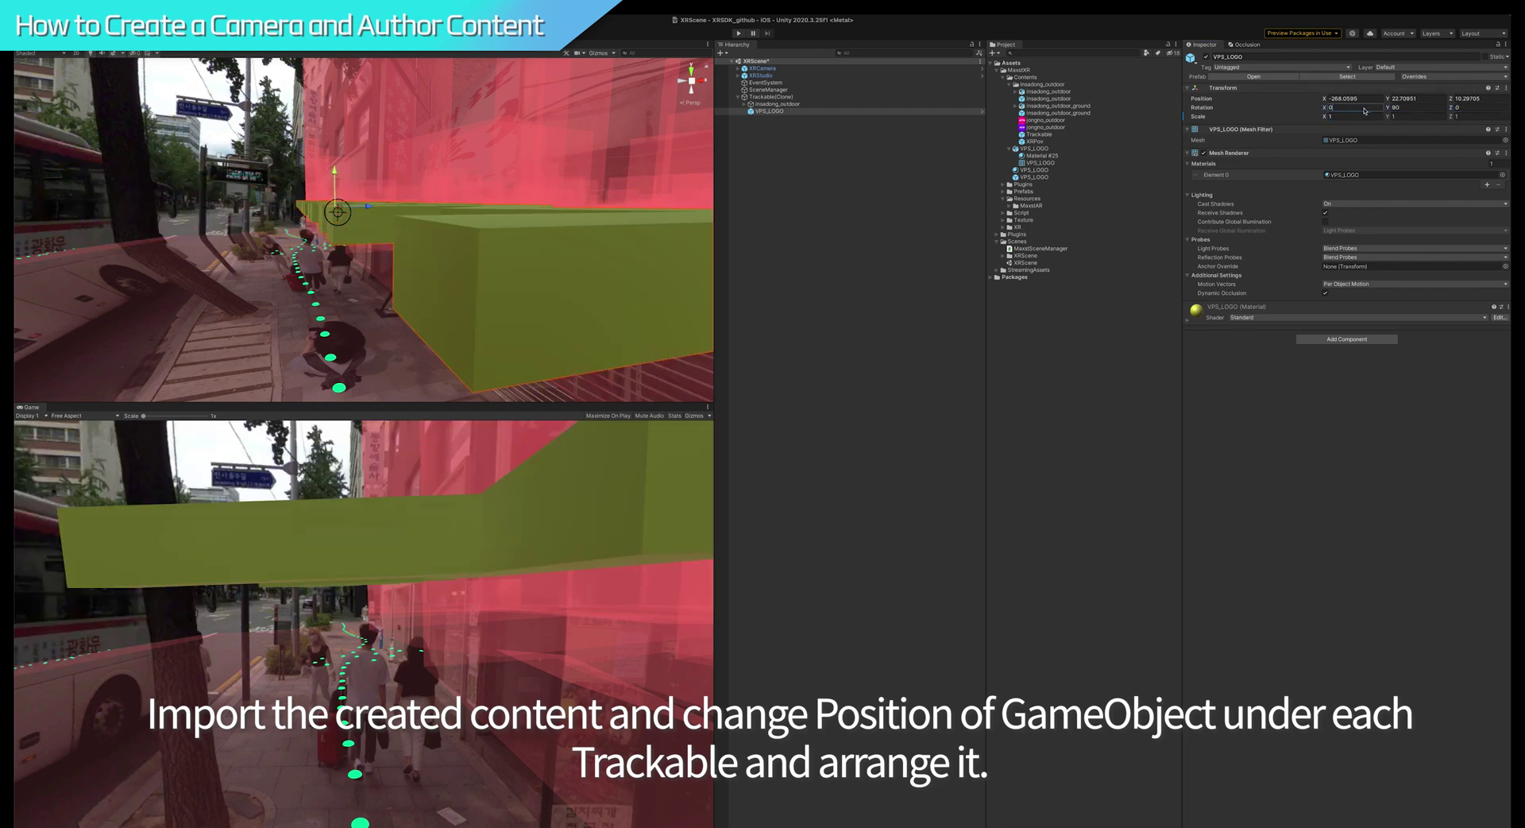
{"action": "type", "text": "9090"}
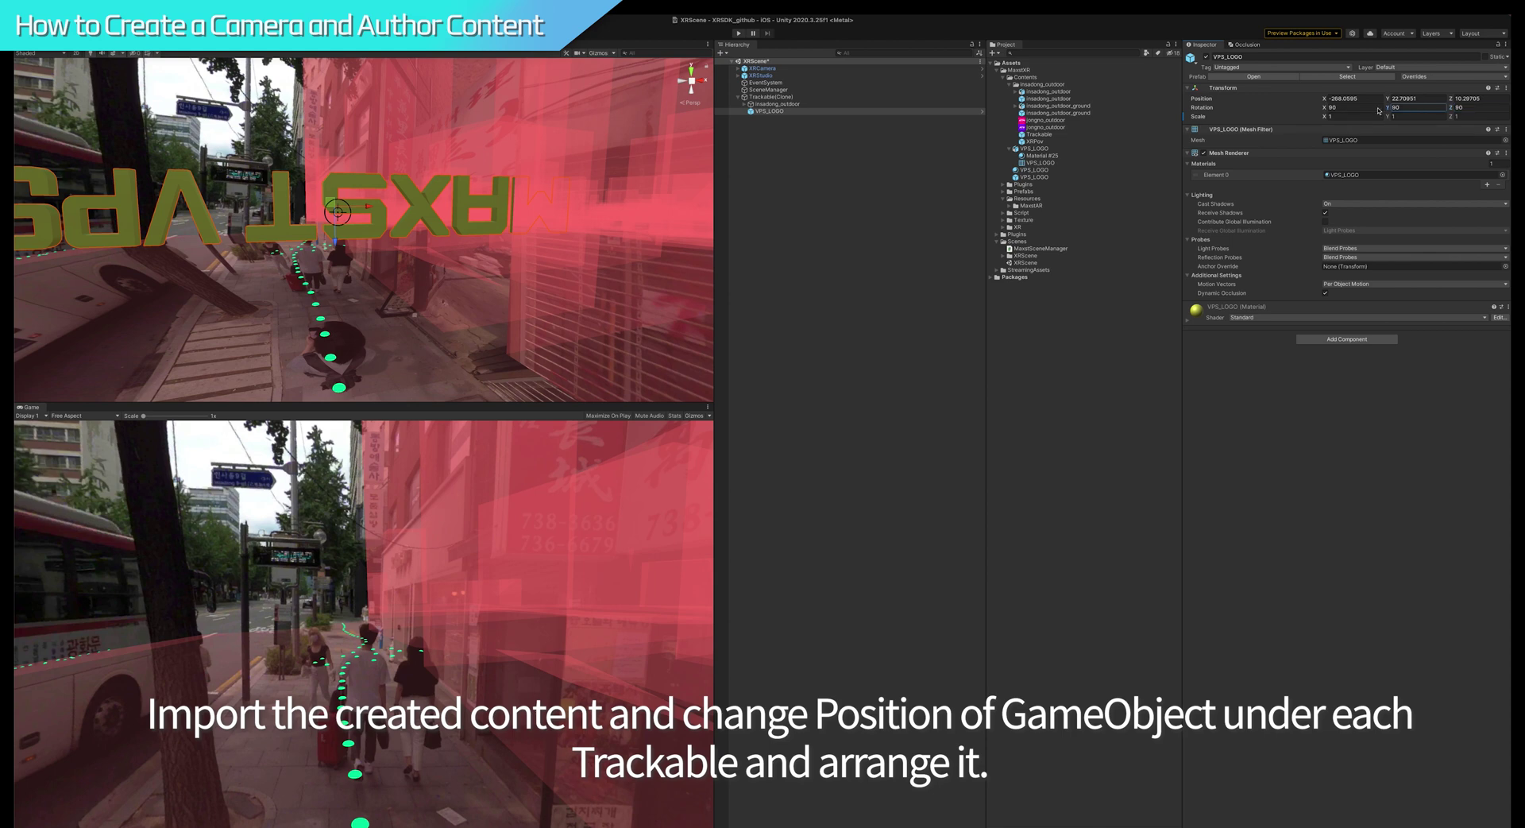
{"action": "left_click_drag", "start_coordinate": [1385, 108], "coordinate": [1506, 108]}
{"action": "left_click", "coordinate": [1370, 108]}
{"action": "type", "text": "-90"}
{"action": "left_click_drag", "start_coordinate": [1370, 108], "coordinate": [1299, 109]}
{"action": "type", "text": "90"}
{"action": "type", "text": "0"}
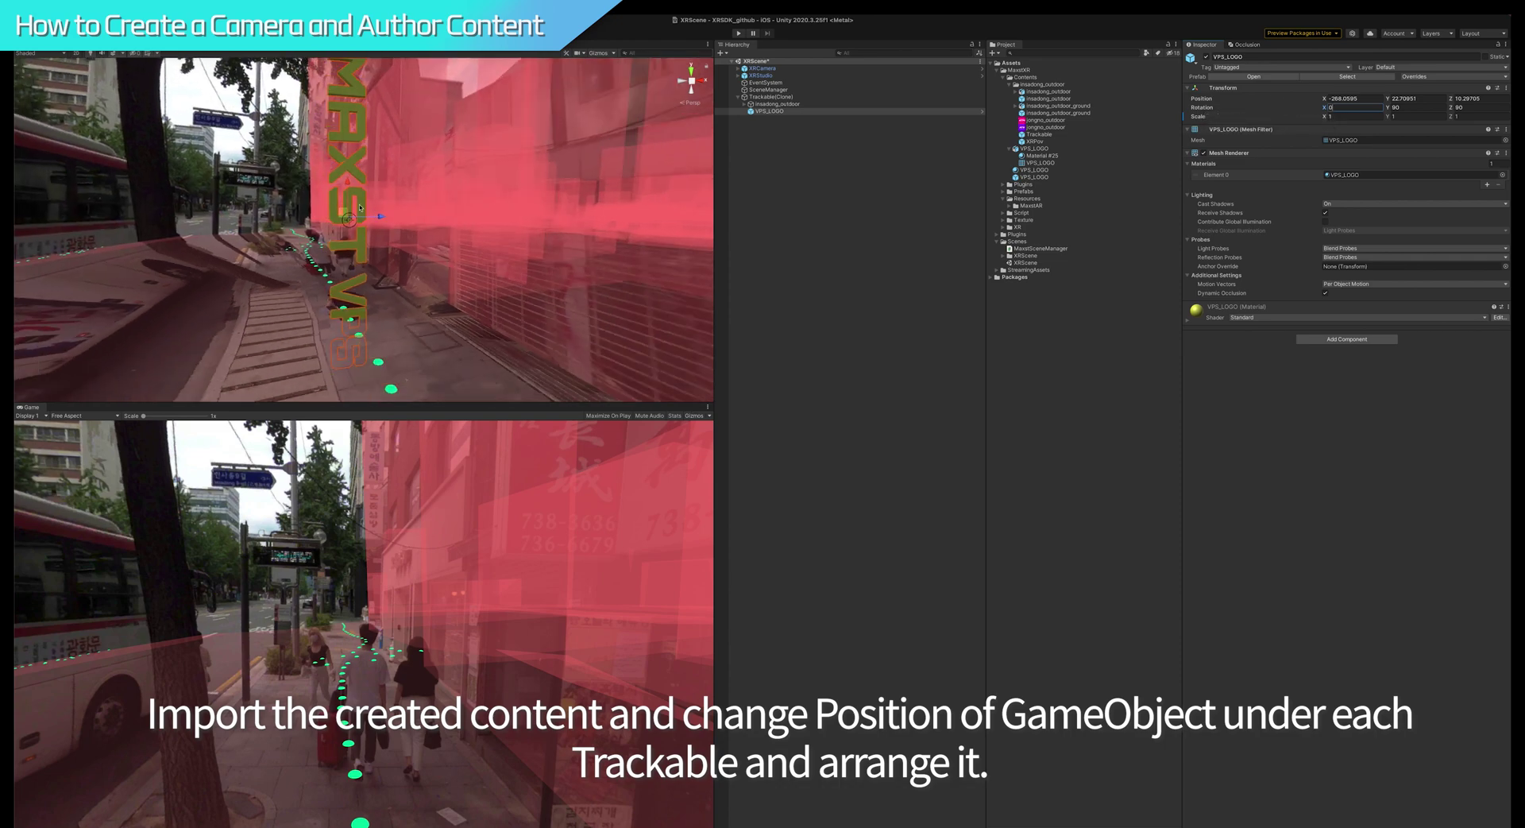
- Move the VPS_LOGO up and towards the pink building mesh, to about Y 27.1 and Z 14
{"action": "left_click_drag", "start_coordinate": [350, 187], "coordinate": [352, 118]}
{"action": "scroll", "coordinate": [352, 127], "scroll_direction": "up", "scroll_amount": 5}
{"action": "middle_click_drag", "start_coordinate": [352, 127], "coordinate": [385, 149]}
{"action": "left_click_drag", "start_coordinate": [386, 150], "coordinate": [239, 57], "text": "alt"}
{"action": "left_click_drag", "start_coordinate": [274, 105], "coordinate": [341, 106]}
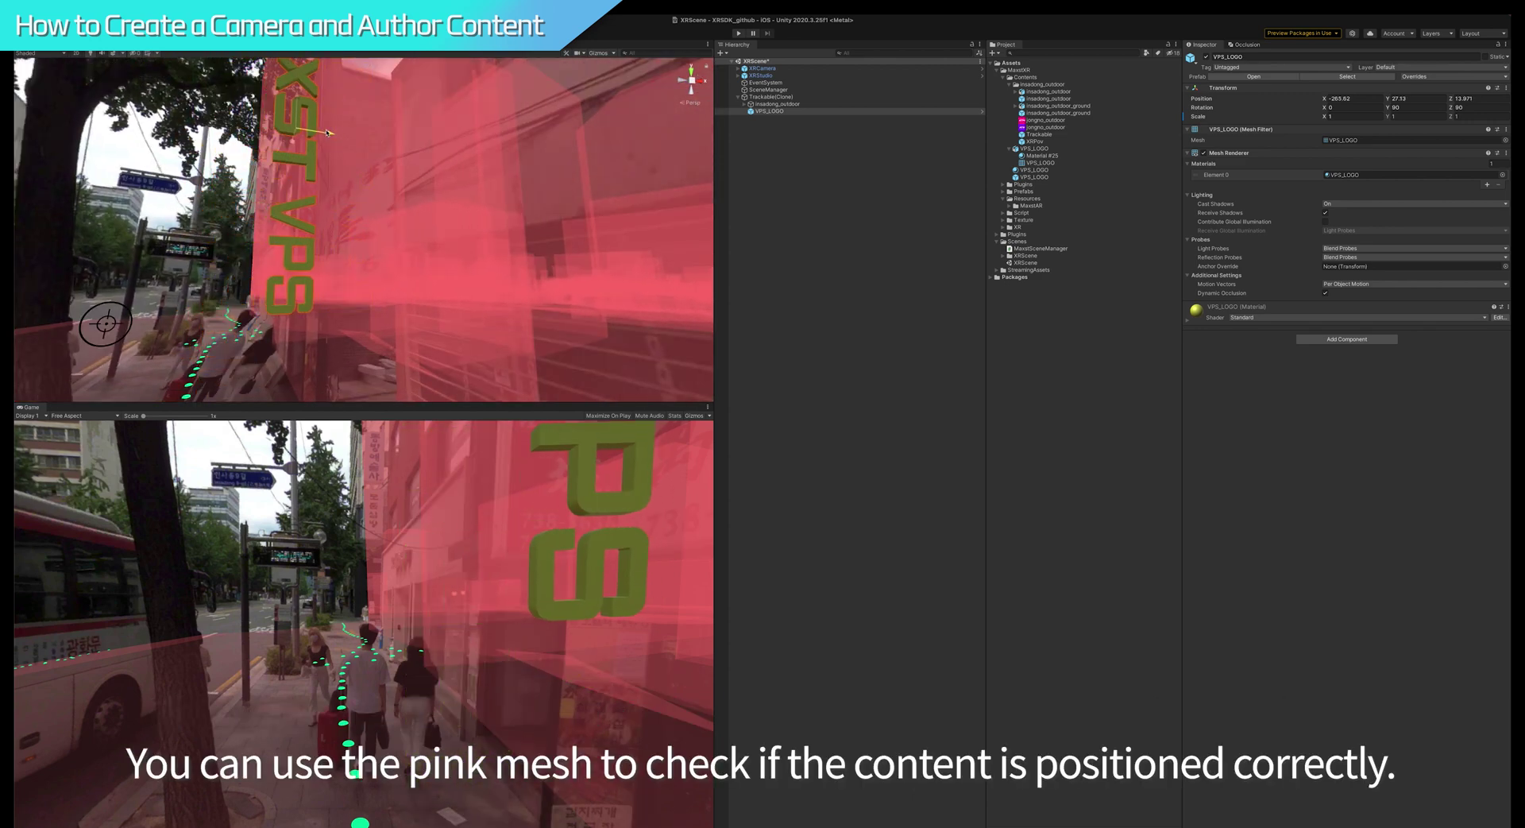
- Fine-tune the VPS_LOGO's placement against the building facade to about Y 27.65 and Z 14.35
{"action": "left_click_drag", "start_coordinate": [236, 145], "coordinate": [381, 159], "text": "alt"}
{"action": "left_click_drag", "start_coordinate": [409, 89], "coordinate": [409, 65]}
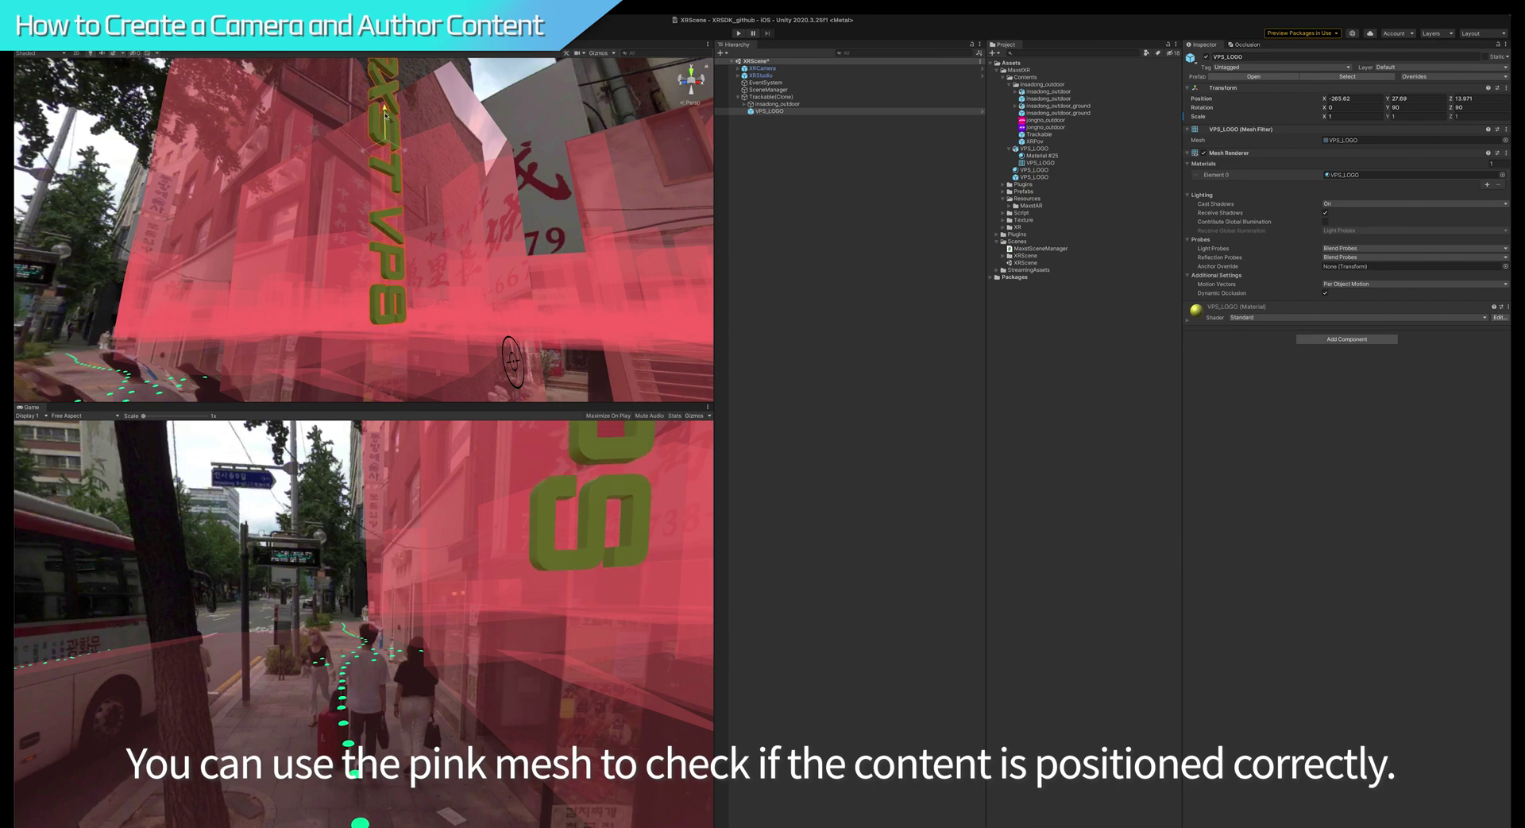
{"action": "mouse_move", "coordinate": [318, 155]}
{"action": "left_mouse_down", "text": "alt"}
{"action": "mouse_move", "coordinate": [347, 160]}
{"action": "mouse_move", "coordinate": [293, 157]}
{"action": "left_mouse_up", "text": "alt"}
{"action": "left_click_drag", "start_coordinate": [464, 94], "coordinate": [458, 94]}
{"action": "mouse_move", "coordinate": [262, 162]}
{"action": "left_mouse_down", "text": "alt"}
{"action": "mouse_move", "coordinate": [437, 172]}
{"action": "mouse_move", "coordinate": [262, 163]}
{"action": "left_mouse_up", "text": "alt"}
{"action": "left_click_drag", "start_coordinate": [378, 81], "coordinate": [370, 101]}
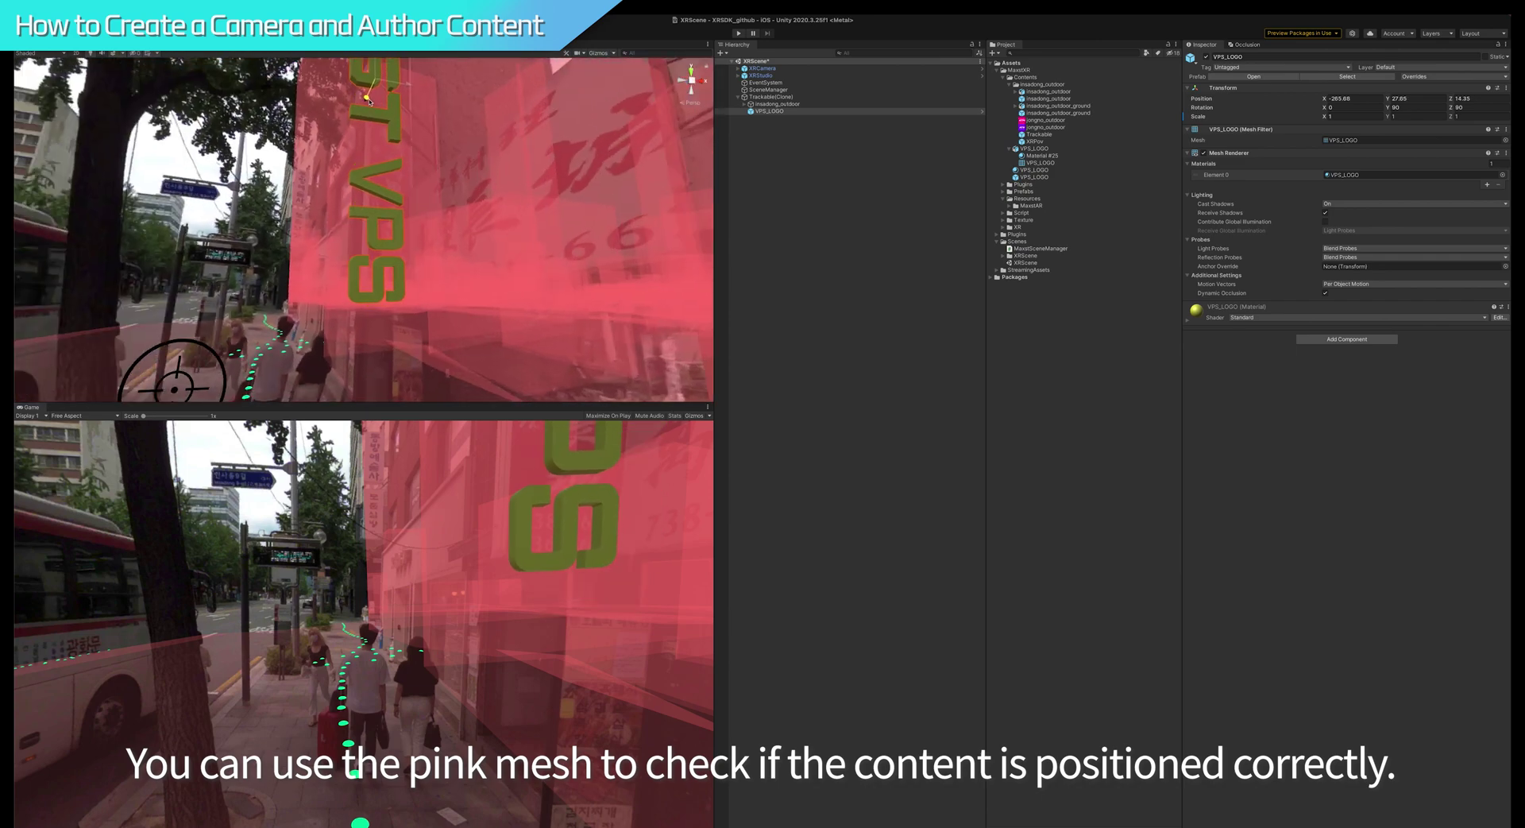
- Add a directional light to the scene to illuminate the VPS_LOGO
{"action": "right_click", "coordinate": [790, 211]}
{"action": "mouse_move", "coordinate": [827, 355]}
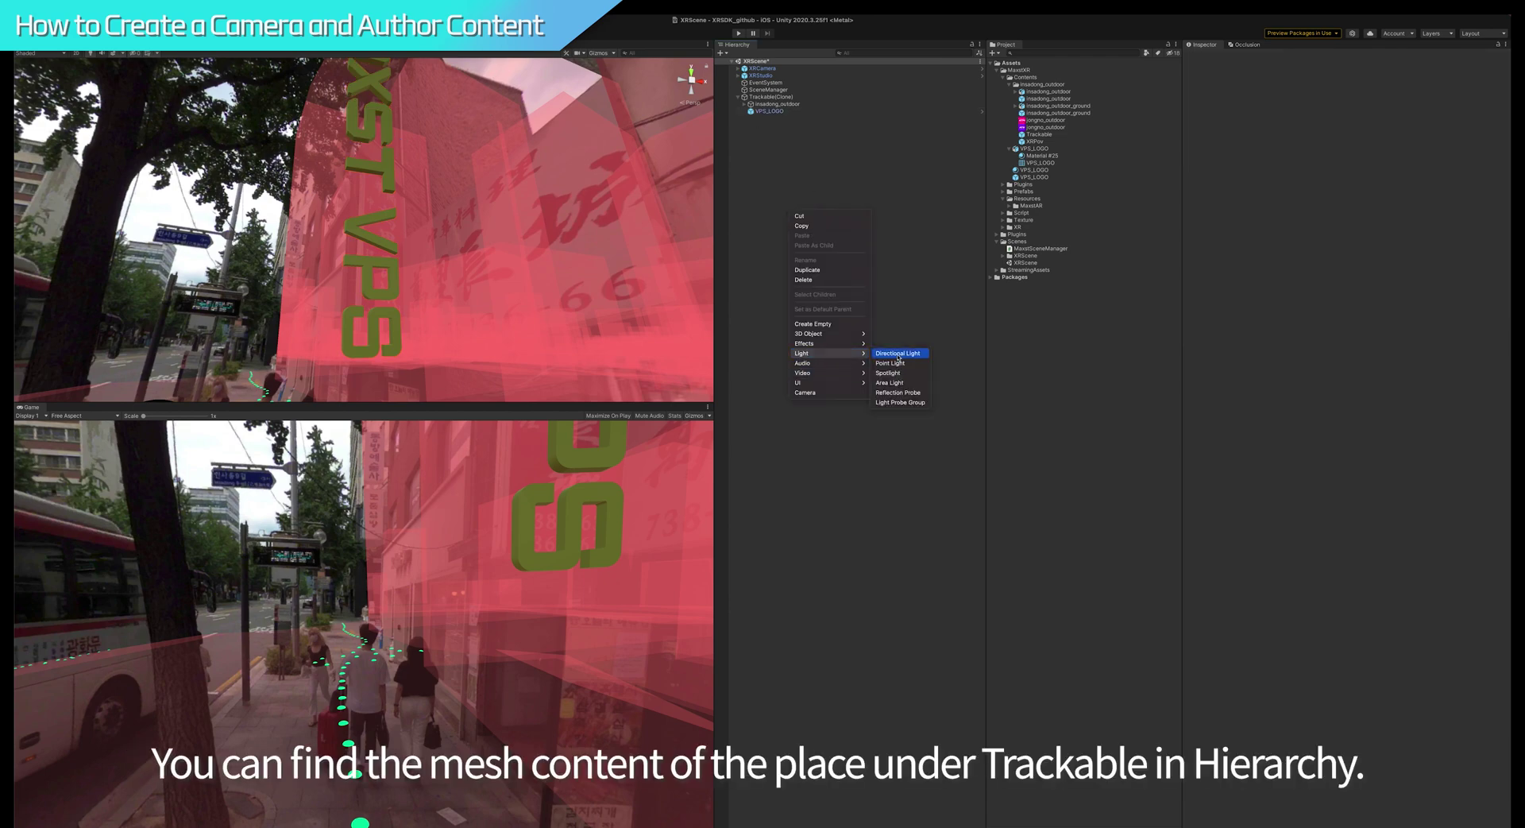
{"action": "left_click", "coordinate": [894, 352]}
{"action": "right_click_drag", "start_coordinate": [367, 186], "coordinate": [378, 332]}
{"action": "left_click", "coordinate": [311, 324]}
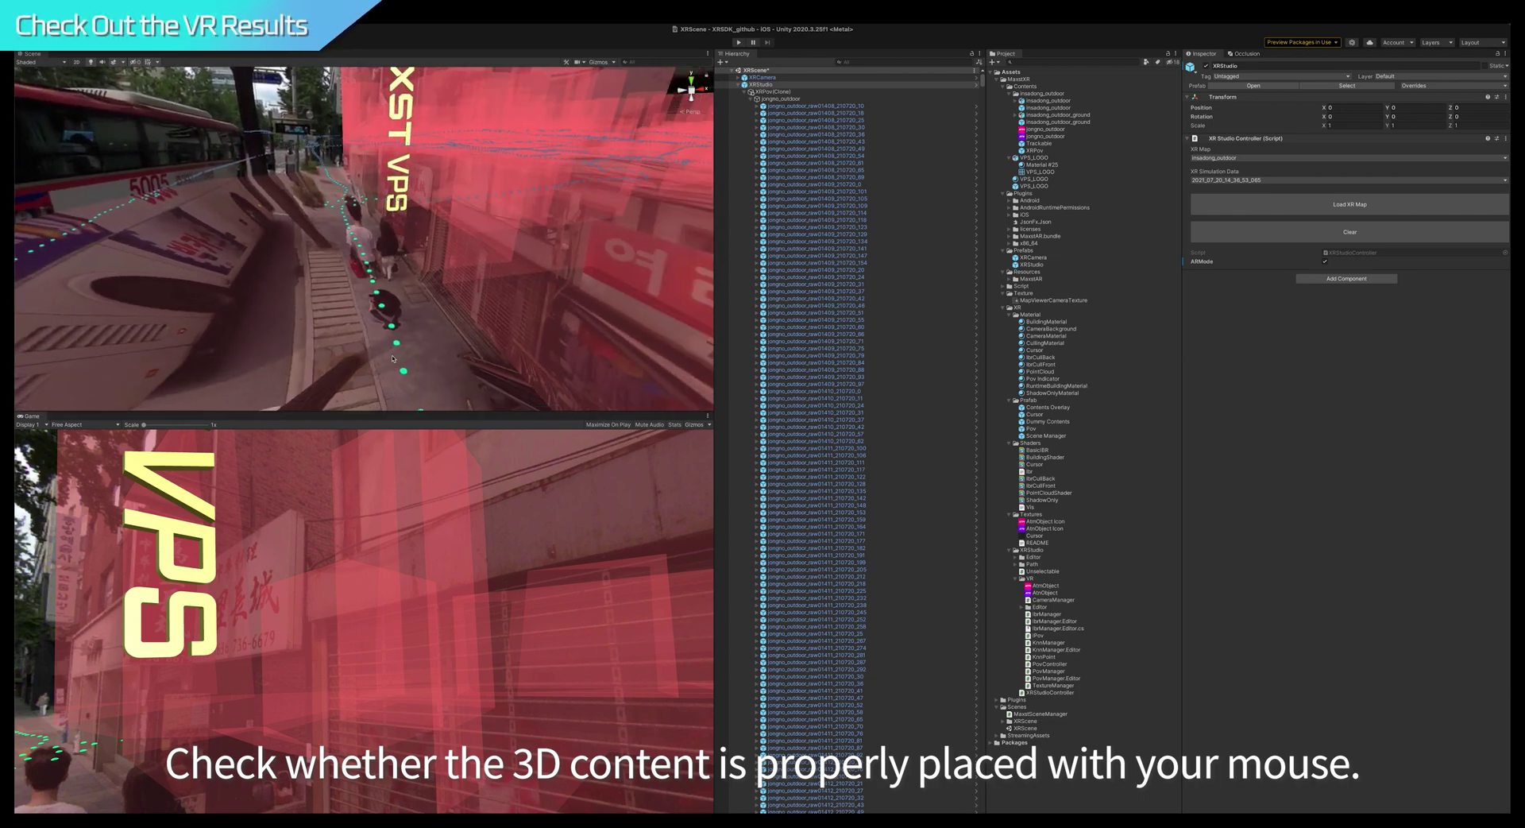
- Rotate XRCamera to about 7.4 on X and -3.9 on Y
{"action": "left_click", "coordinate": [763, 77]}
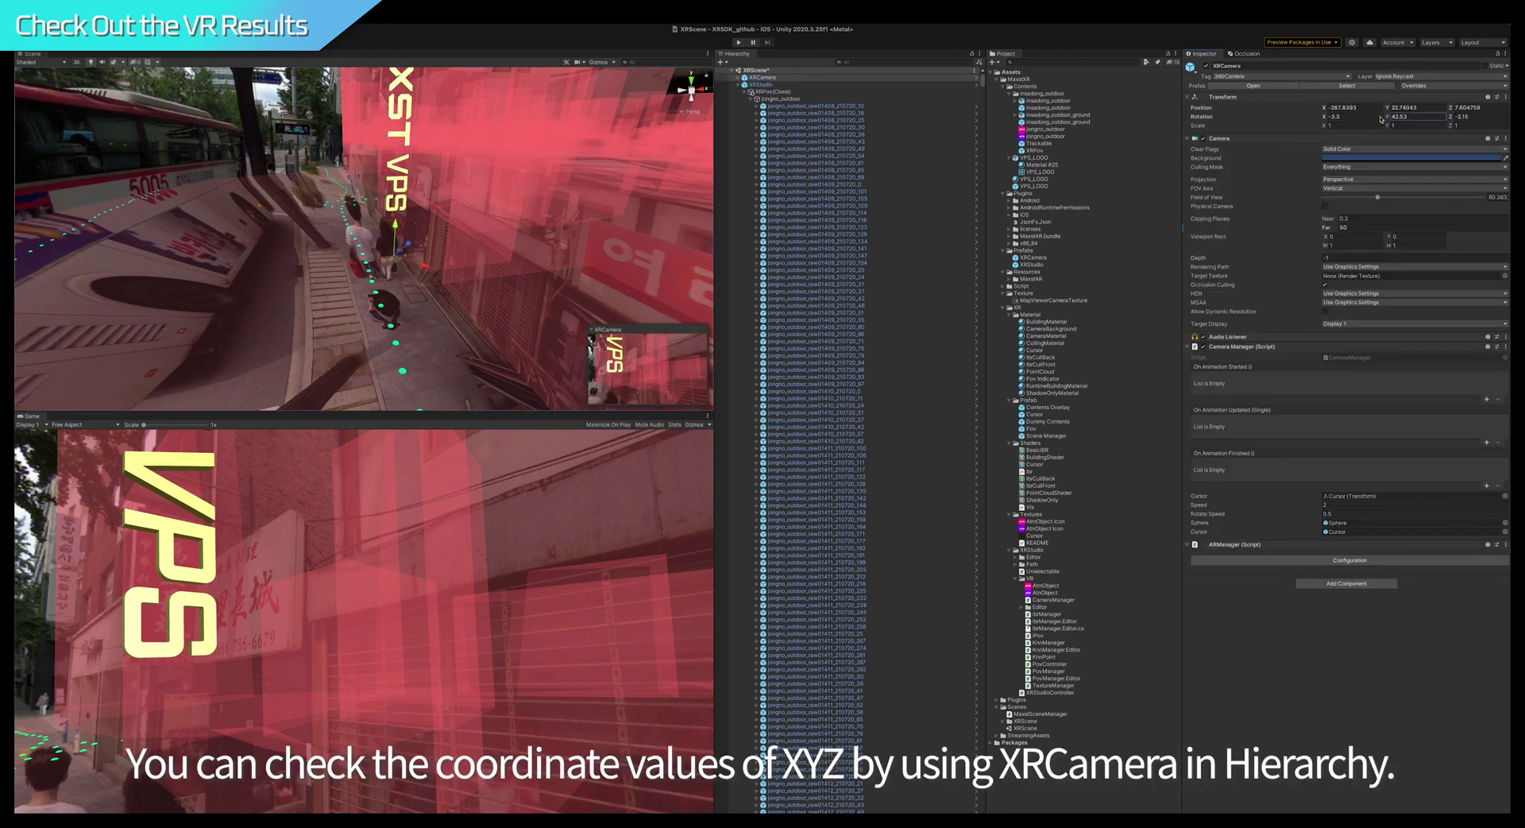
{"action": "left_click_drag", "start_coordinate": [1381, 119], "coordinate": [1020, 116]}
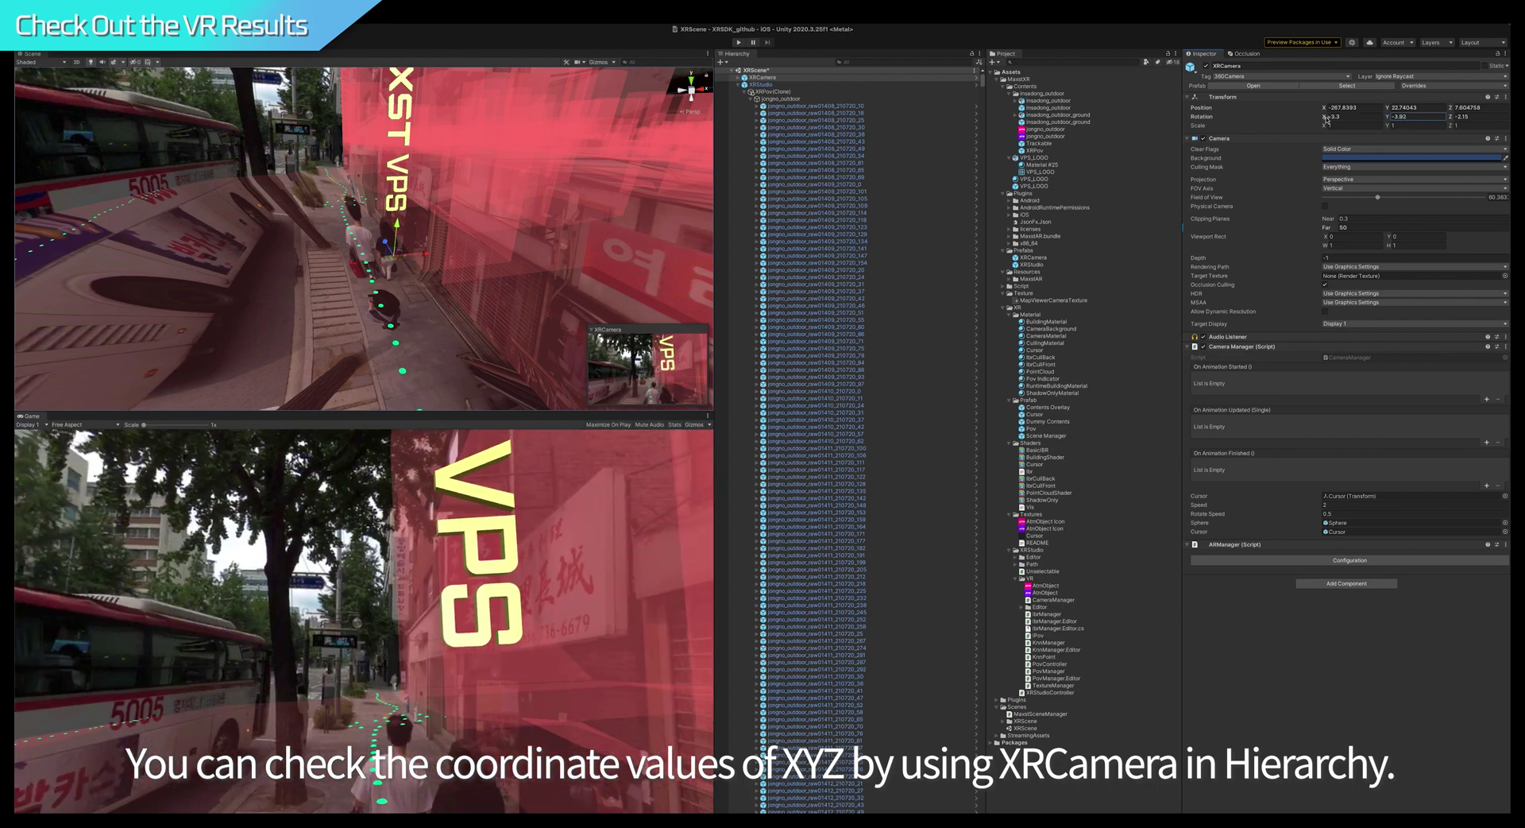
{"action": "left_click_drag", "start_coordinate": [1325, 121], "coordinate": [876, 26]}
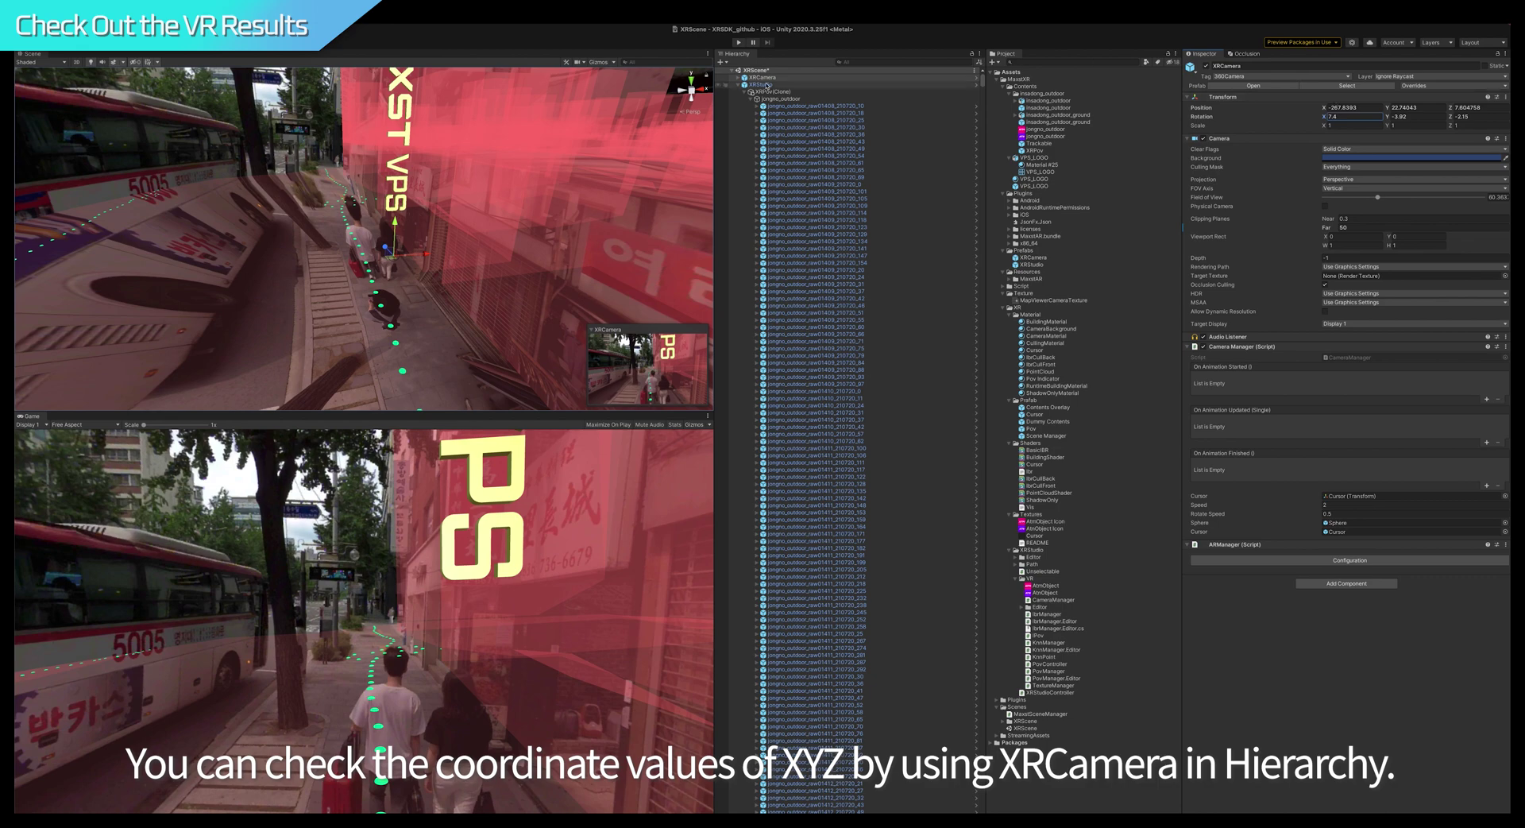
- Play the scene with XRStudio's ARMode off to check the VR result, and with ARMode on to check the AR result
{"action": "left_click", "coordinate": [764, 85]}
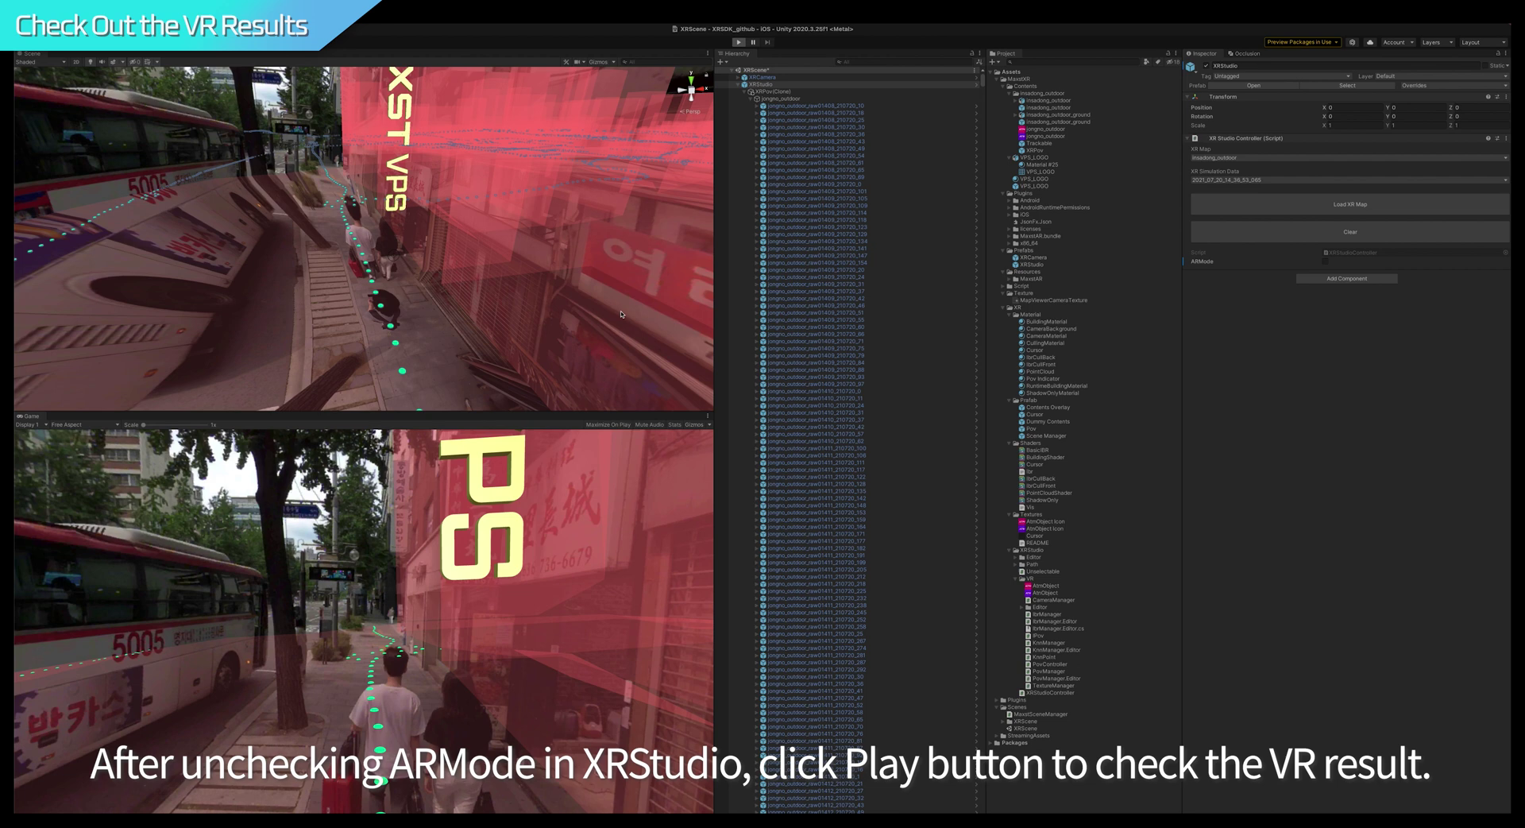
{"action": "key", "text": "super+p"}
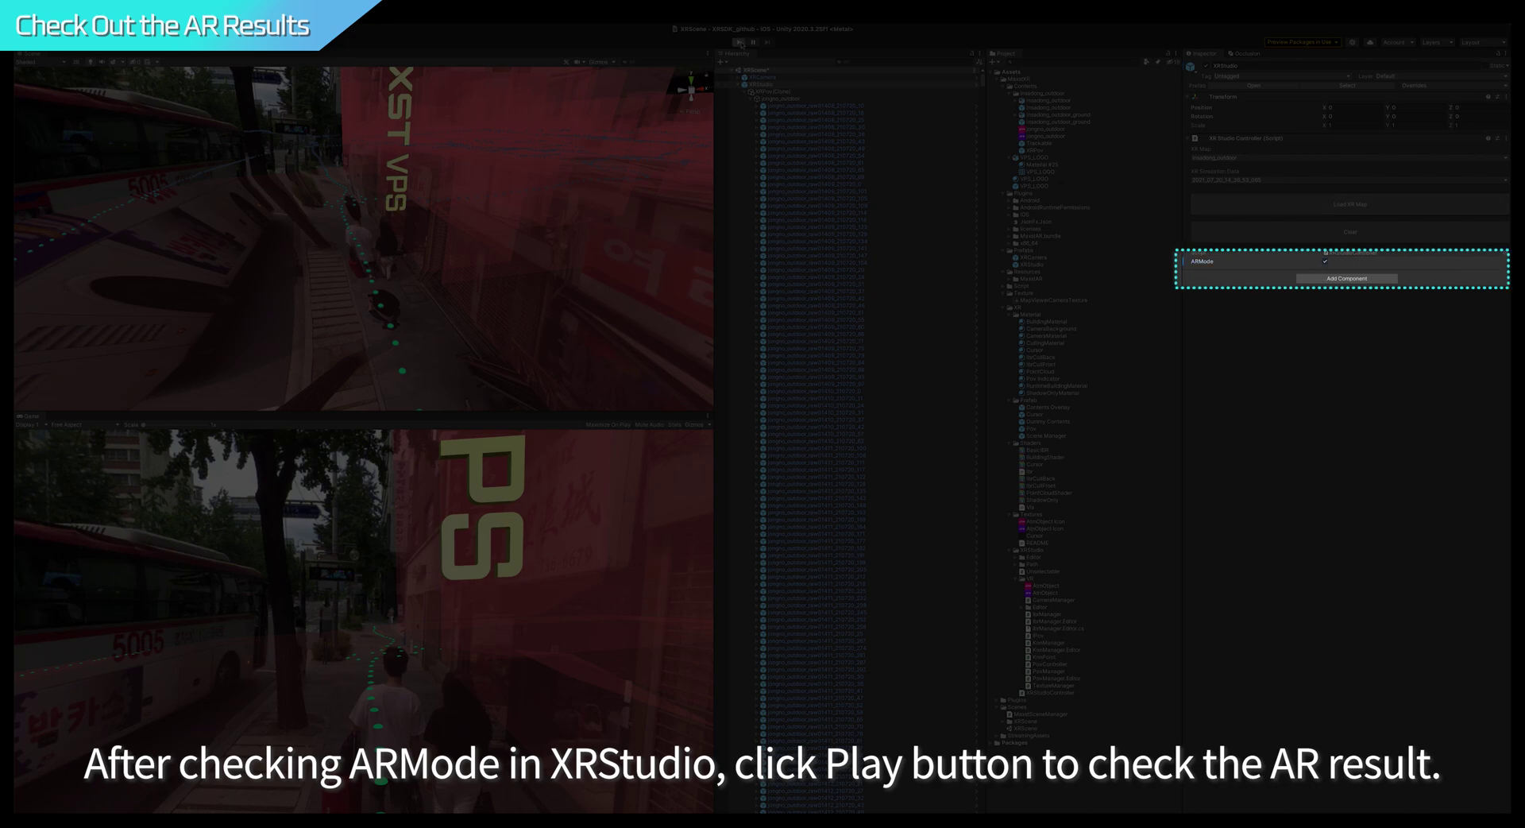
{"action": "left_click", "coordinate": [739, 42]}
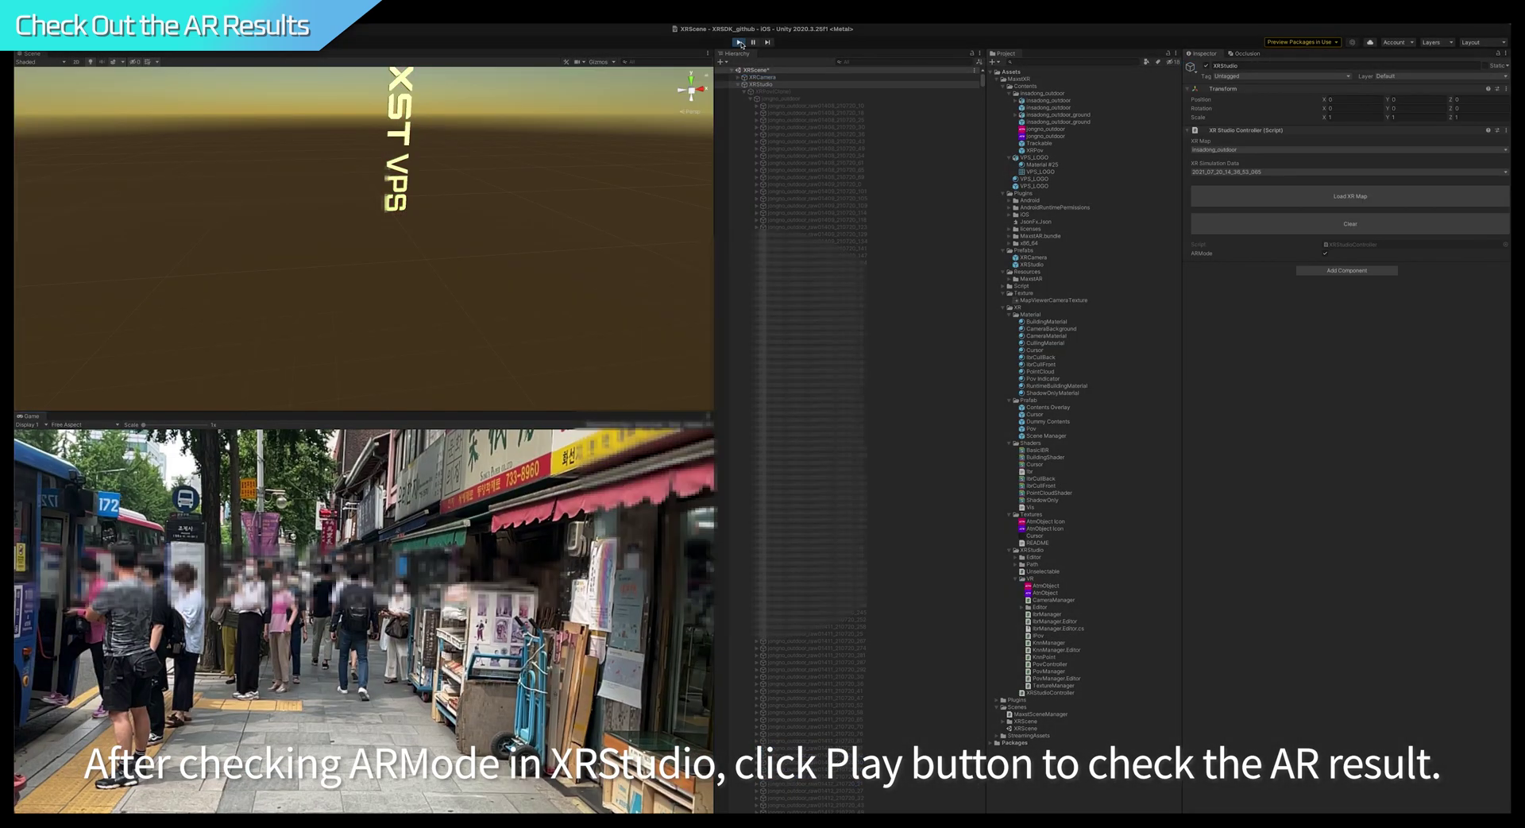